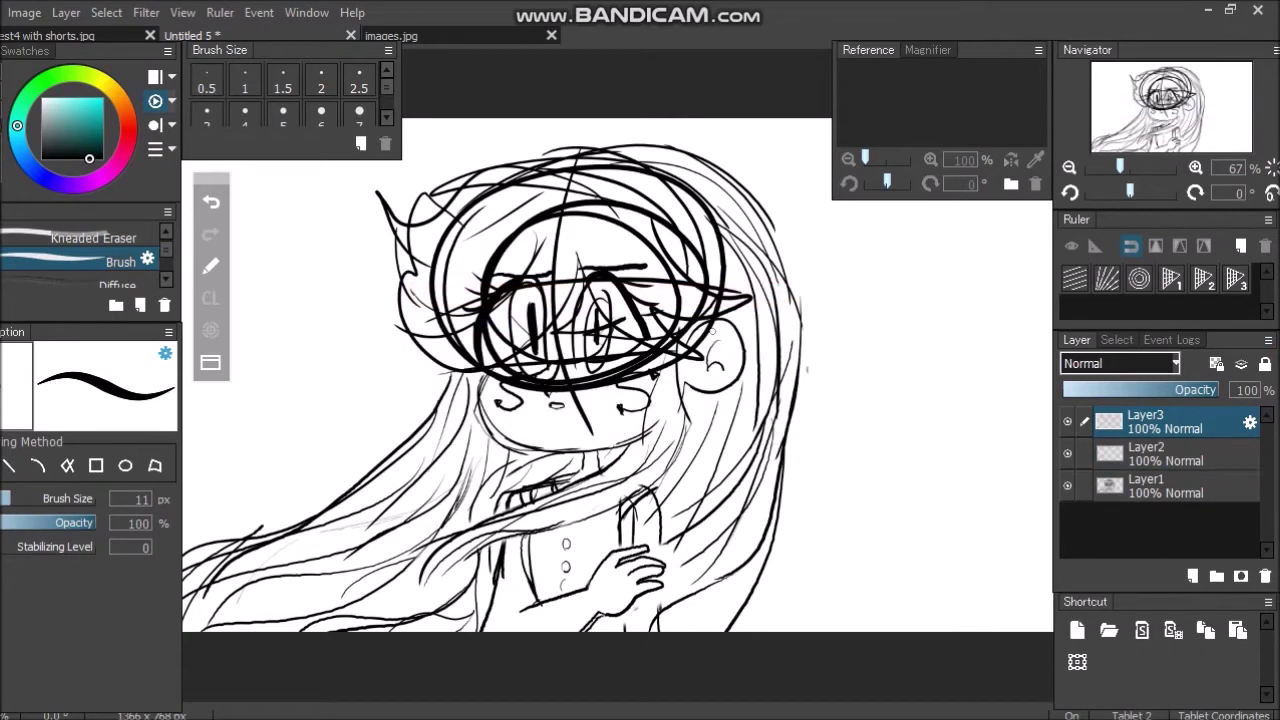
Fill Layer2 with white and lower its opacity to 62%, then select Layer3 with a black brush for inking.
key("x")
left_click(25, 155)
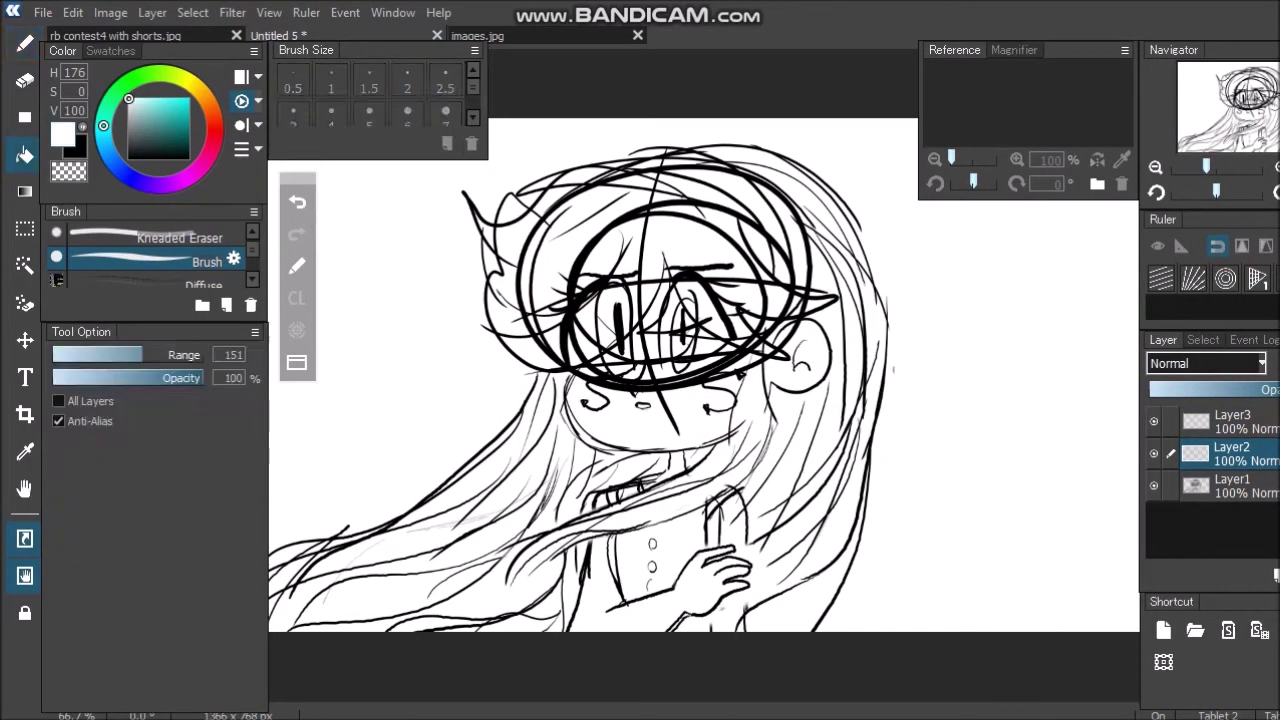
left_click(420, 290)
left_click(130, 158)
left_click(25, 44)
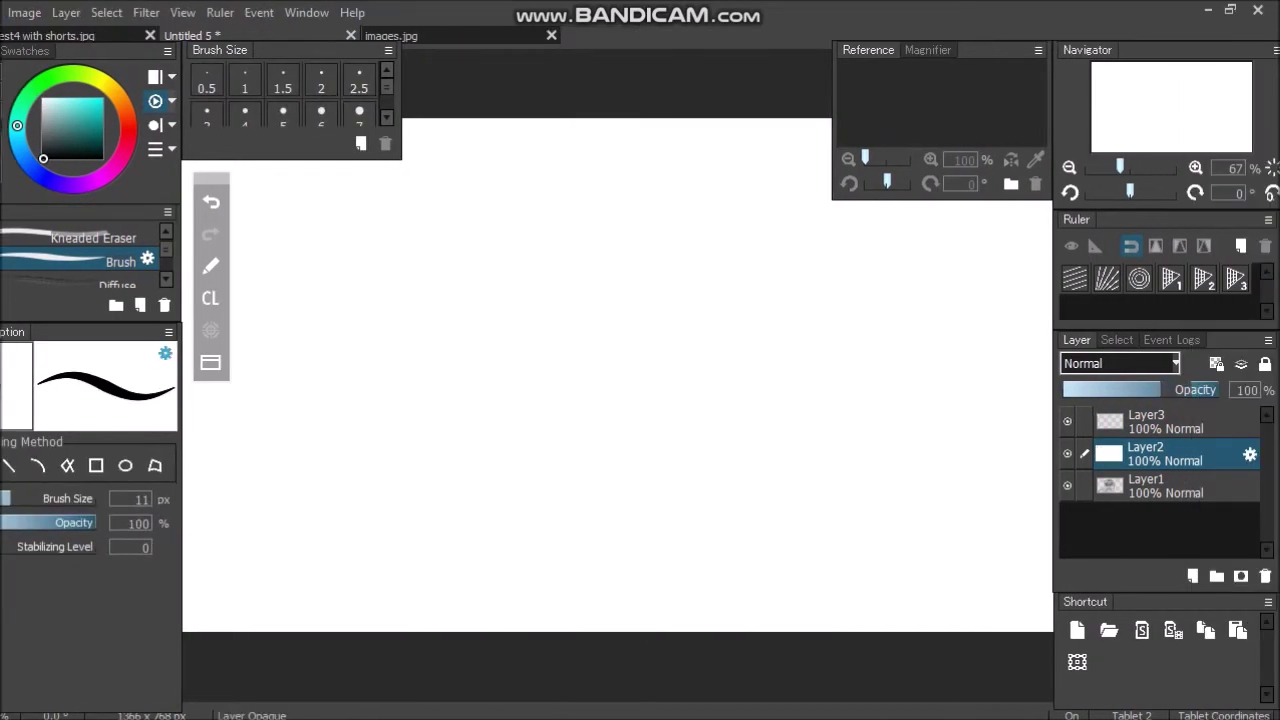
left_click(1246, 390)
left_click(1240, 422)
Ink the hair fringe in black over the faded sketch, with a pointed parting between the eyes, consulting the images.jpg reference.
mouse_move(578, 262)
left_mouse_down()
mouse_move(564, 306)
mouse_move(530, 345)
left_mouse_up()
left_click(391, 35)
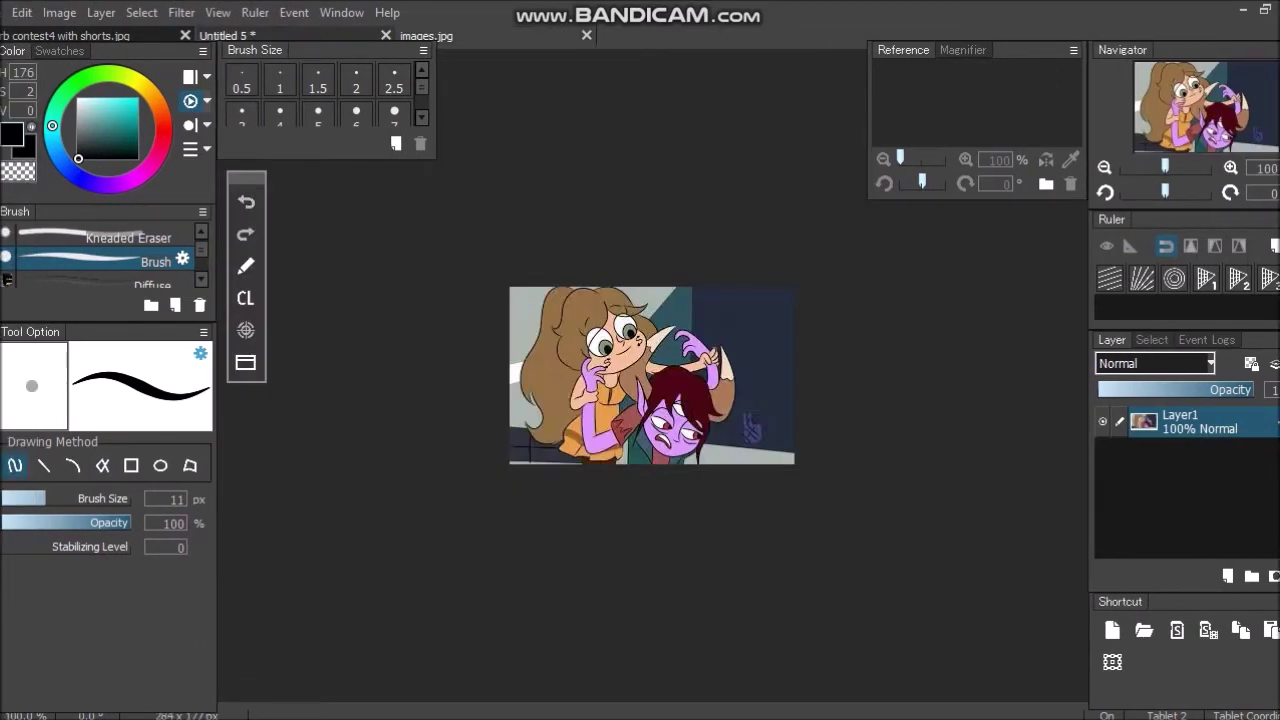
left_click(290, 35)
mouse_move(560, 348)
left_mouse_down()
mouse_move(526, 354)
mouse_move(582, 179)
mouse_move(620, 190)
left_mouse_up()
mouse_move(615, 248)
left_mouse_down()
mouse_move(658, 301)
mouse_move(782, 311)
left_mouse_up()
left_click_drag(707, 245, 748, 320)
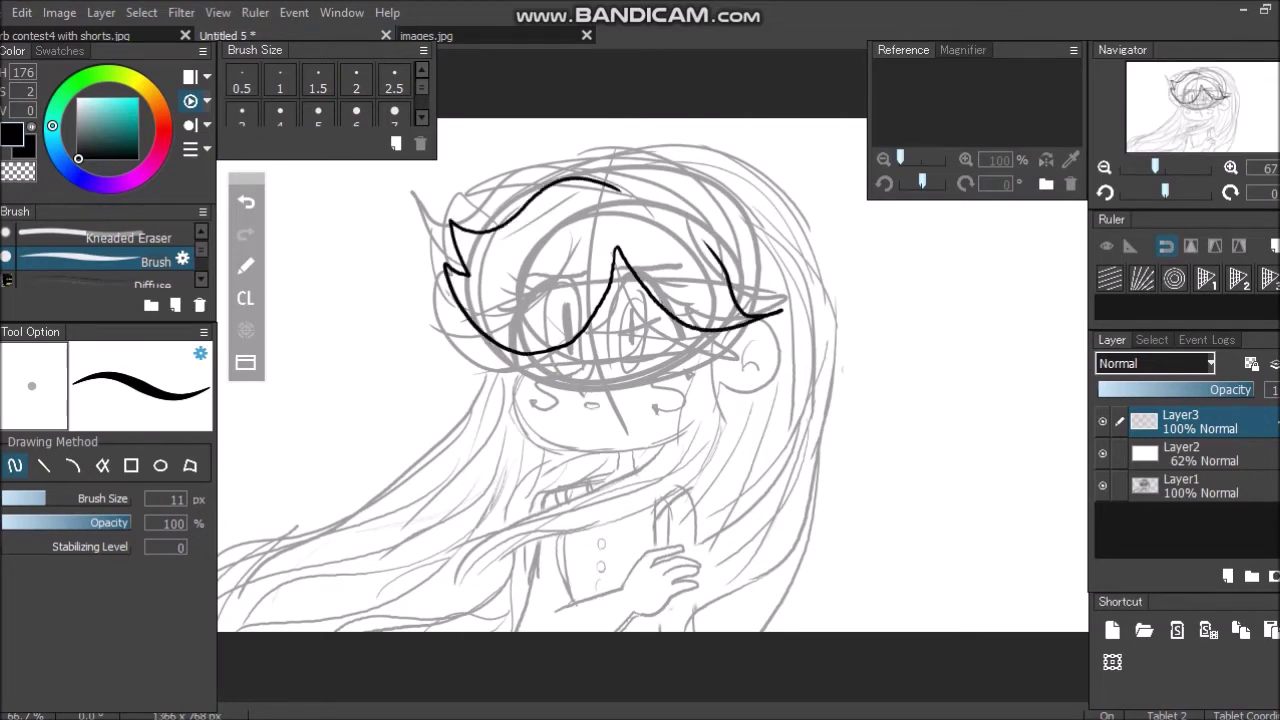
Ink both eyes with lashes, irises and solid black pupils, and outline the nose, small mouth and jaw.
mouse_move(560, 375)
left_mouse_down()
mouse_move(514, 323)
mouse_move(570, 283)
mouse_move(579, 371)
mouse_move(623, 287)
mouse_move(681, 307)
mouse_move(692, 348)
mouse_move(612, 372)
left_mouse_up()
mouse_move(508, 342)
left_mouse_down()
mouse_move(555, 282)
mouse_move(690, 325)
left_mouse_up()
mouse_move(524, 297)
left_mouse_down()
mouse_move(504, 303)
mouse_move(510, 291)
left_mouse_up()
left_click_drag(670, 281, 697, 295)
mouse_move(574, 306)
left_mouse_down()
mouse_move(545, 315)
mouse_move(577, 360)
mouse_move(574, 305)
mouse_move(568, 352)
left_mouse_up()
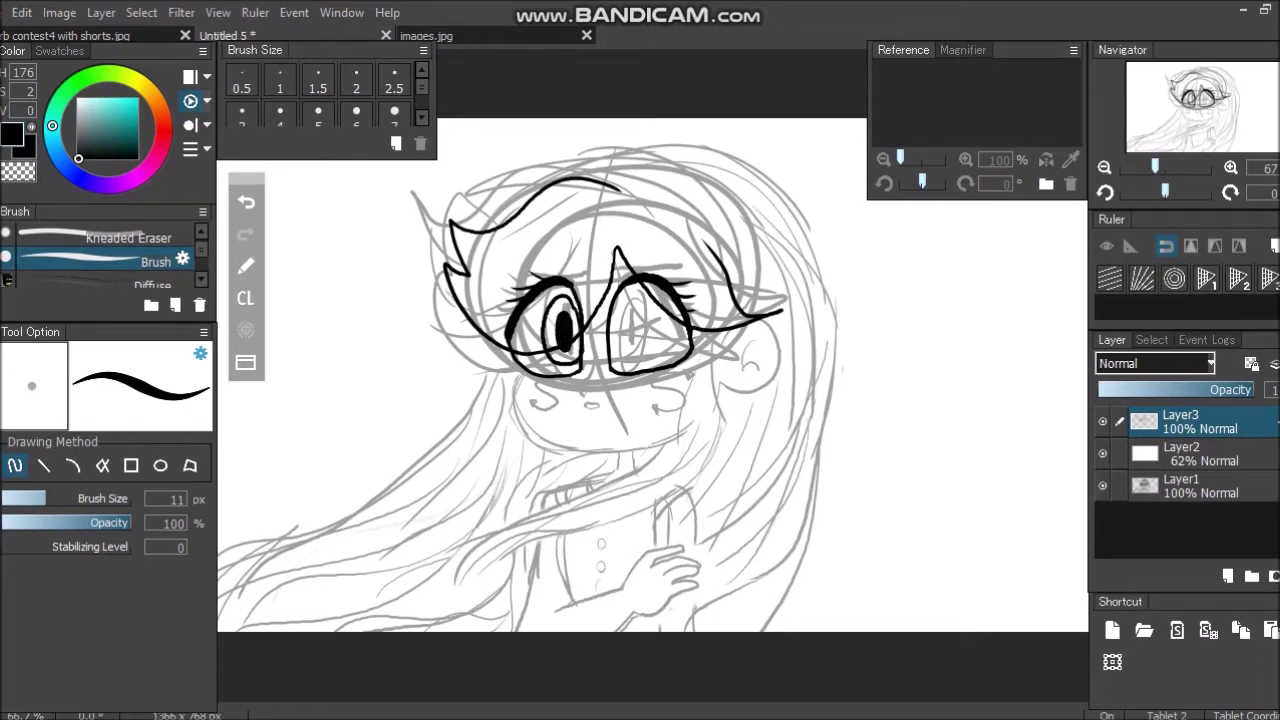
mouse_move(640, 292)
left_mouse_down()
mouse_move(665, 341)
mouse_move(643, 320)
mouse_move(562, 400)
mouse_move(601, 447)
mouse_move(645, 457)
mouse_move(726, 434)
left_mouse_up()
left_click(245, 201)
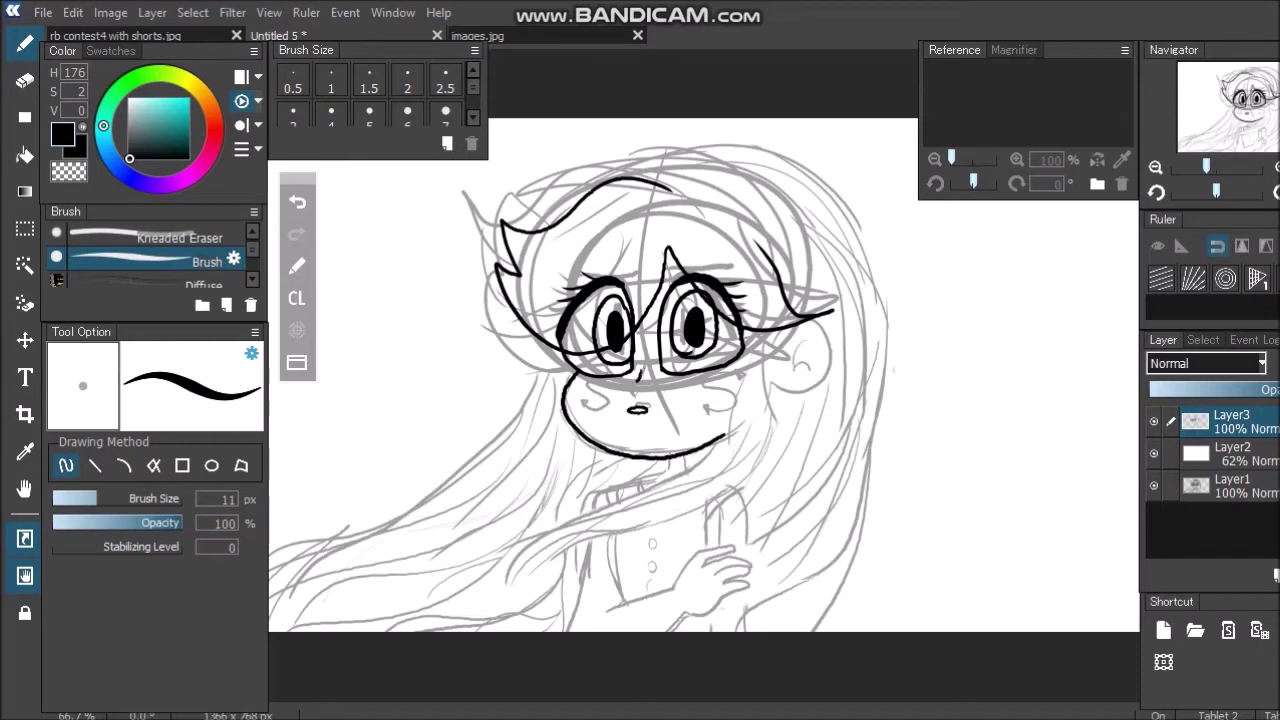
Ink the ear and neck, the hair lock crossing the shoulder, and the upper contour of the hair flowing to the left.
mouse_move(746, 348)
left_mouse_down()
mouse_move(735, 408)
mouse_move(700, 462)
mouse_move(530, 540)
left_mouse_up()
mouse_move(776, 276)
left_mouse_down()
mouse_move(774, 322)
mouse_move(730, 438)
mouse_move(566, 500)
left_mouse_up()
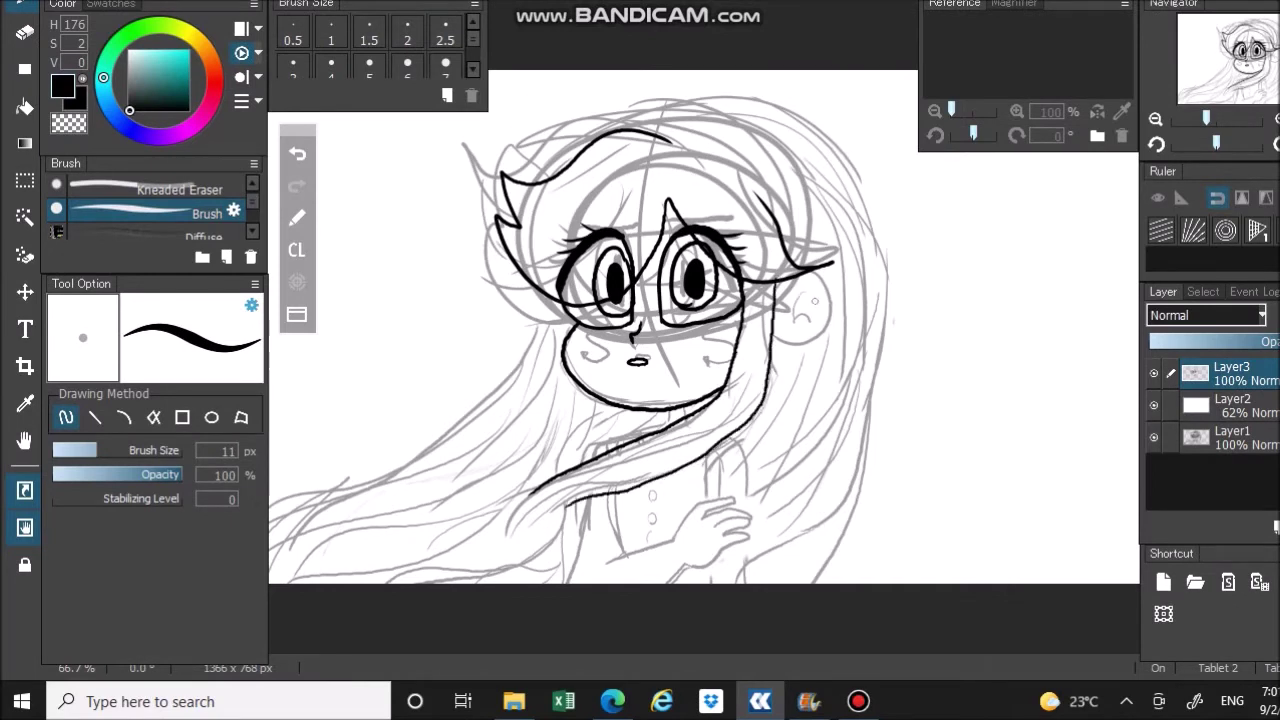
mouse_move(776, 288)
left_mouse_down()
mouse_move(814, 319)
mouse_move(776, 355)
mouse_move(794, 347)
mouse_move(807, 401)
mouse_move(806, 367)
mouse_move(796, 396)
left_mouse_up()
left_click(297, 201)
mouse_move(554, 338)
left_mouse_down()
mouse_move(464, 454)
mouse_move(290, 523)
left_mouse_up()
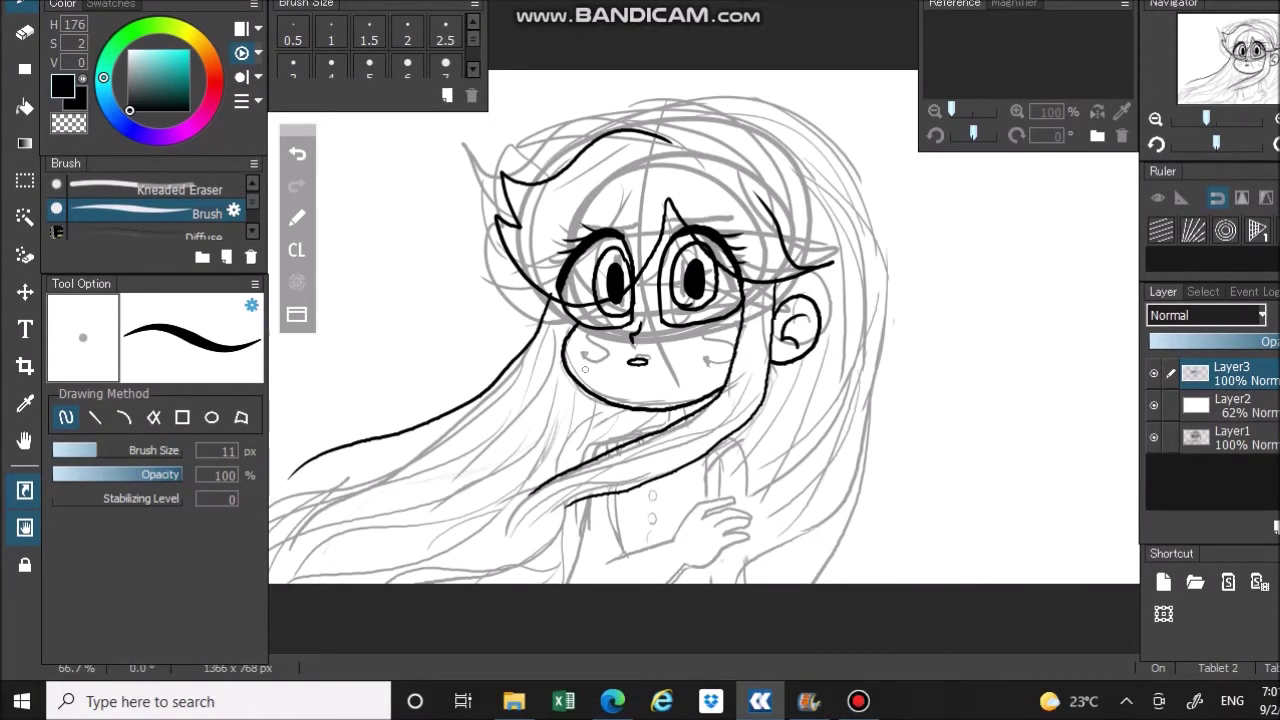
left_click_drag(566, 361, 528, 416)
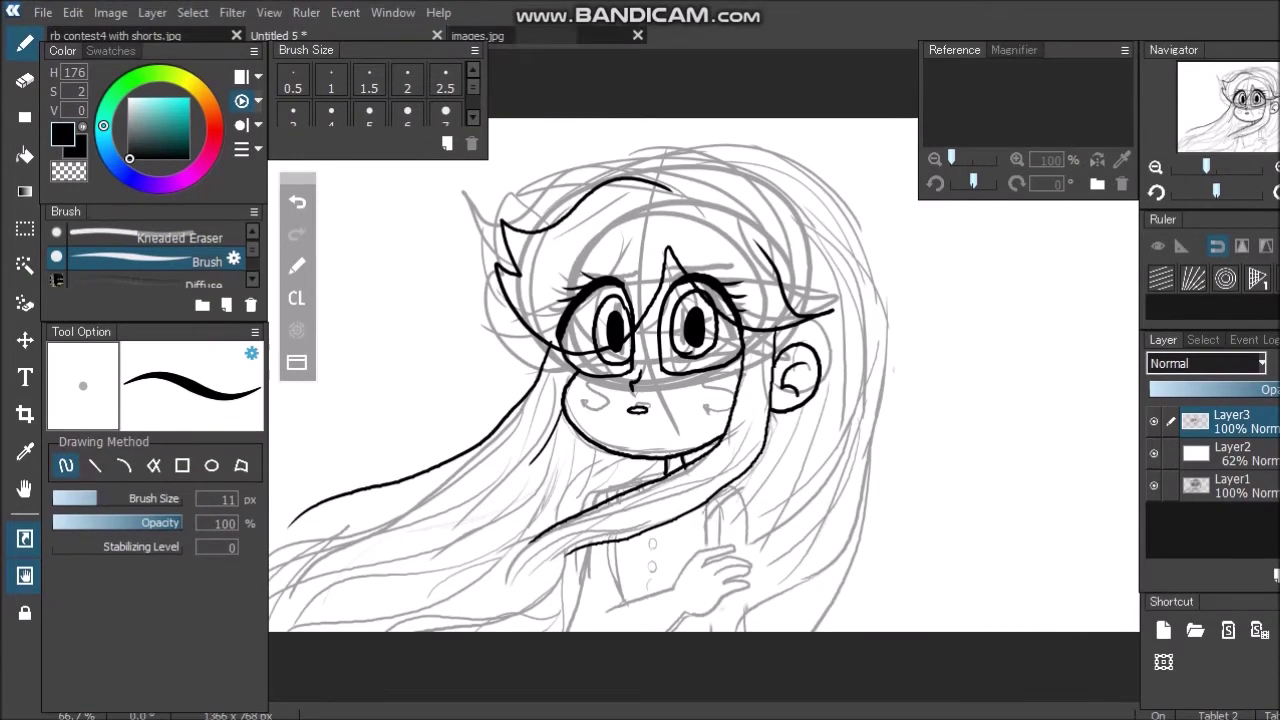
Sample the grey-green eye colour from images.jpg and fill the irises of both eyes with it.
left_click(530, 36)
right_click(655, 349)
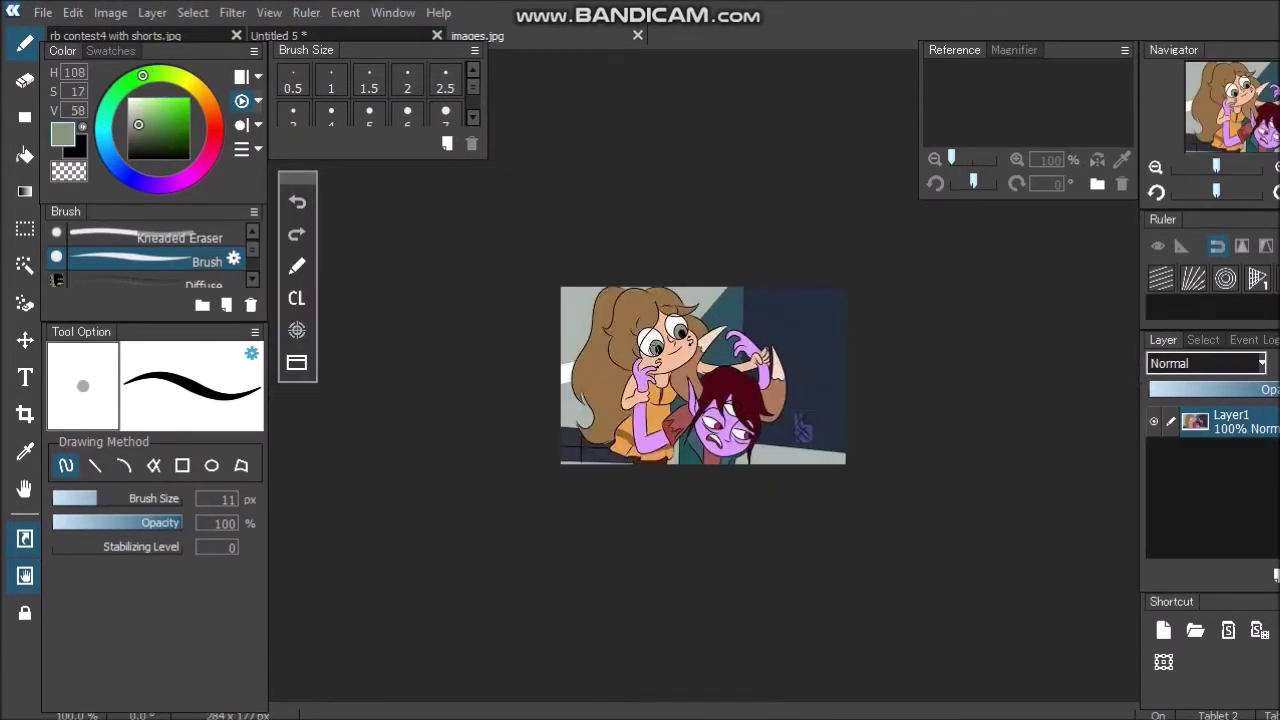
left_click(300, 36)
left_click(278, 35)
left_click(25, 155)
left_click(616, 350)
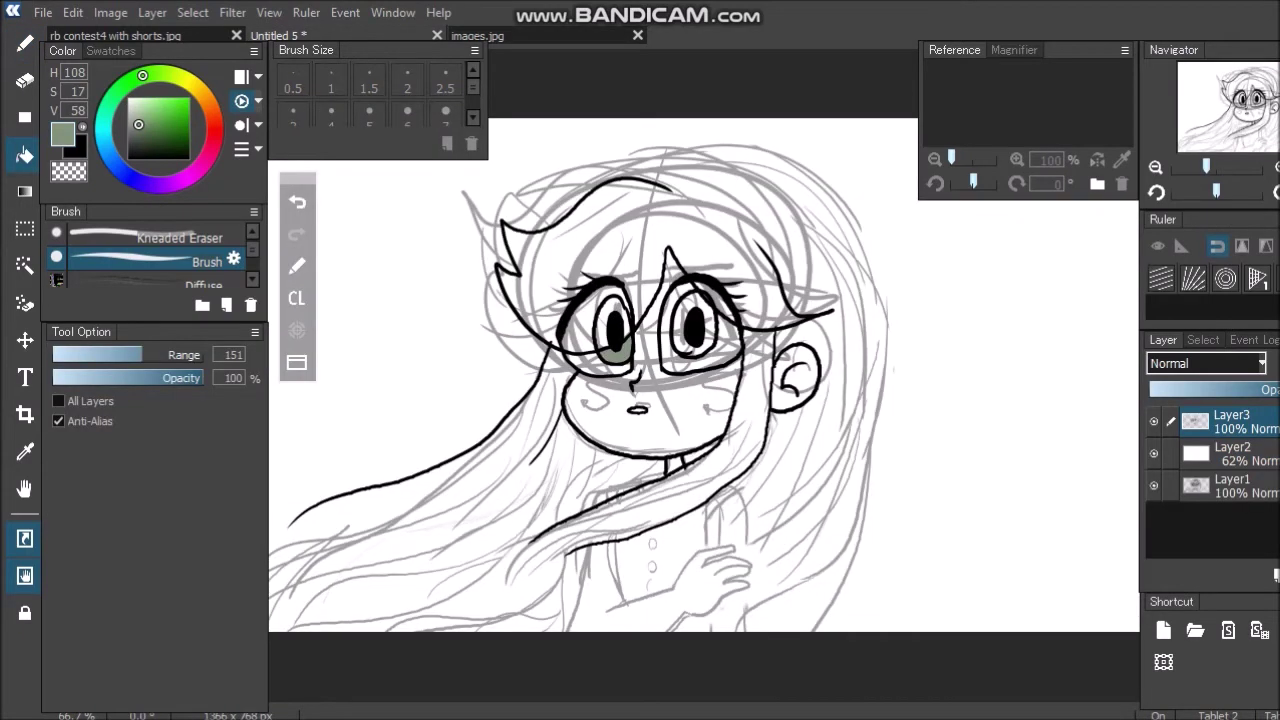
left_click(694, 330)
Fill the whites of both eyes with pure white.
key("b")
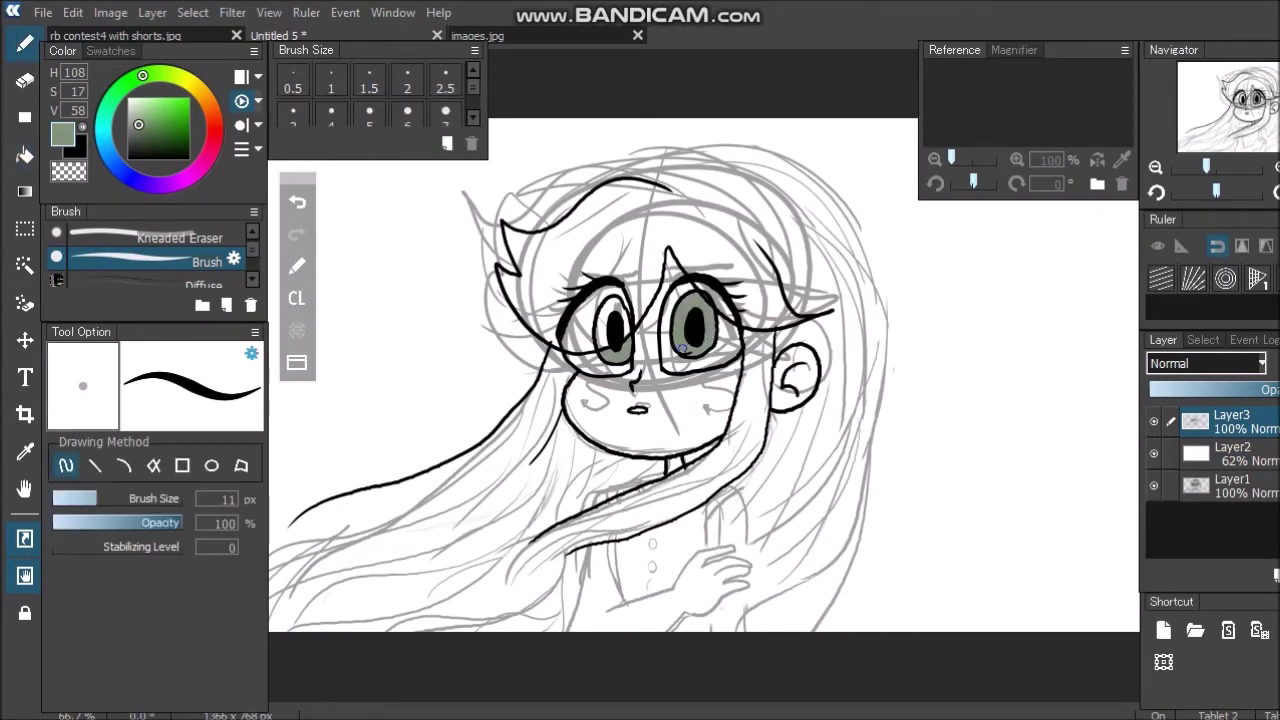
left_click(129, 99)
left_click(25, 155)
left_click(590, 363)
left_click(727, 345)
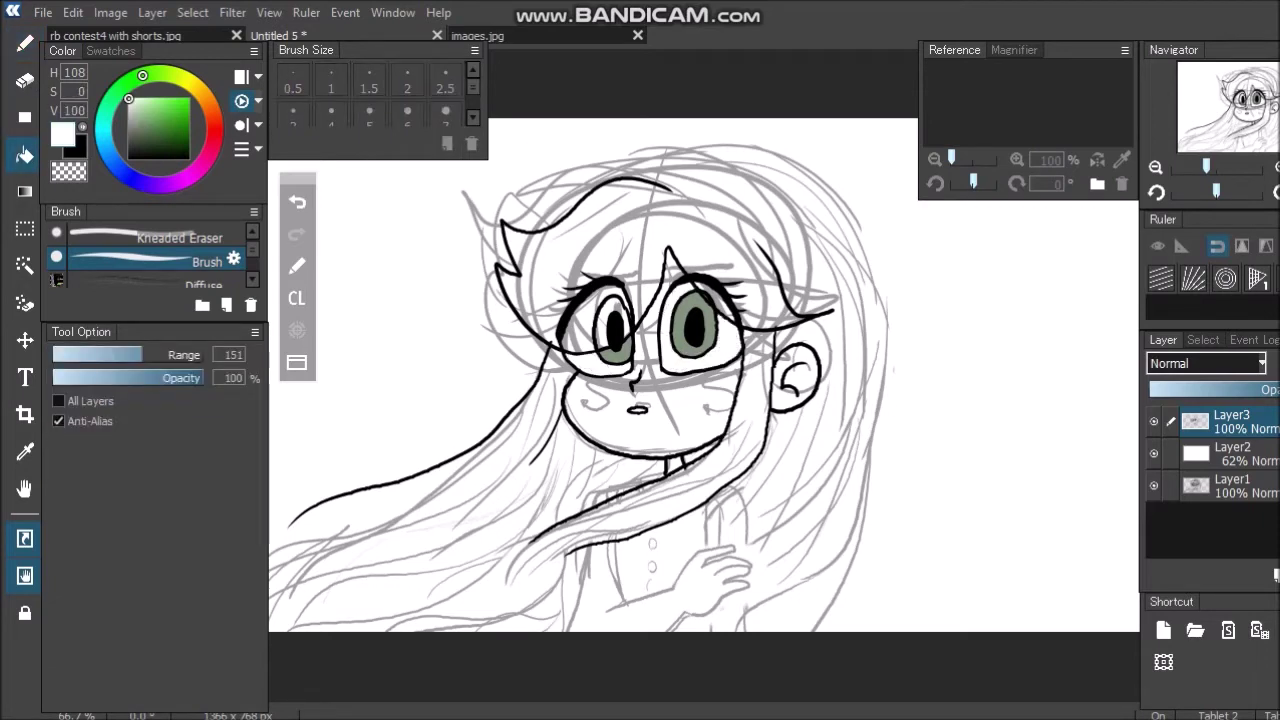
Sample the hair brown from images.jpg and fill the fringe areas overlapping both eyes, undoing the stray fill outside them.
left_click(500, 35)
right_click(600, 360)
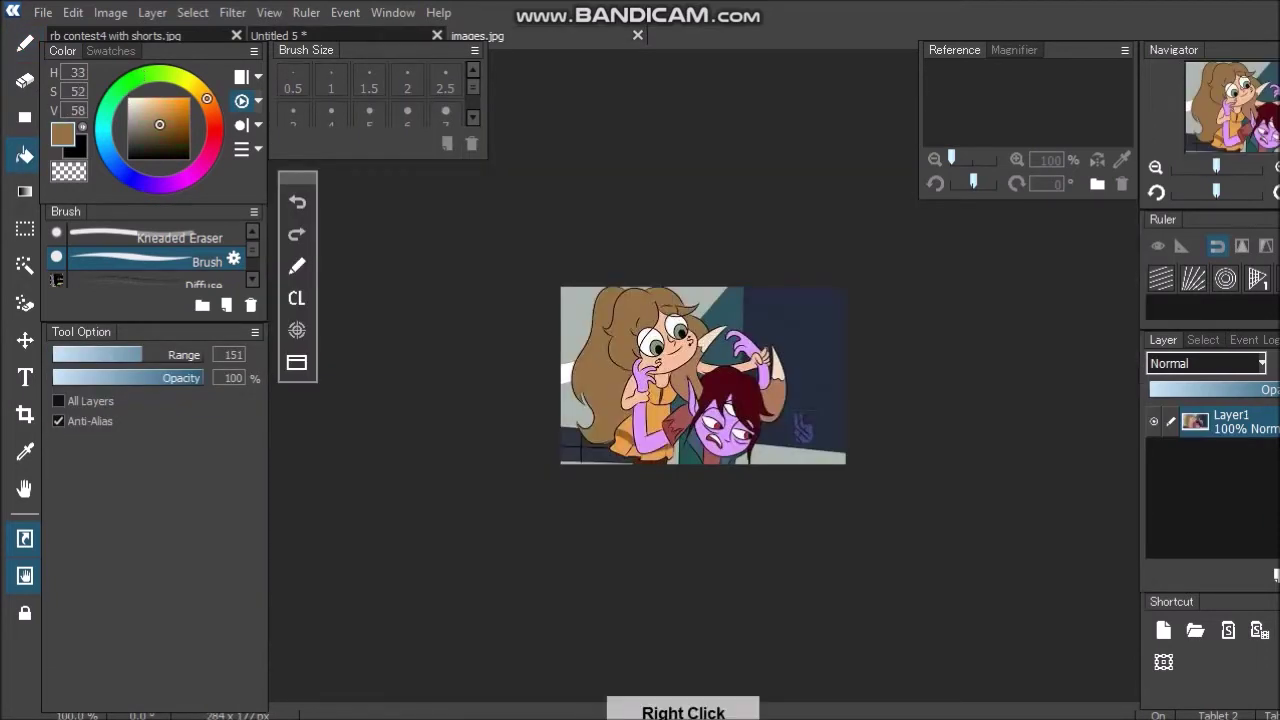
left_click(340, 35)
left_click(278, 35)
left_click(716, 300)
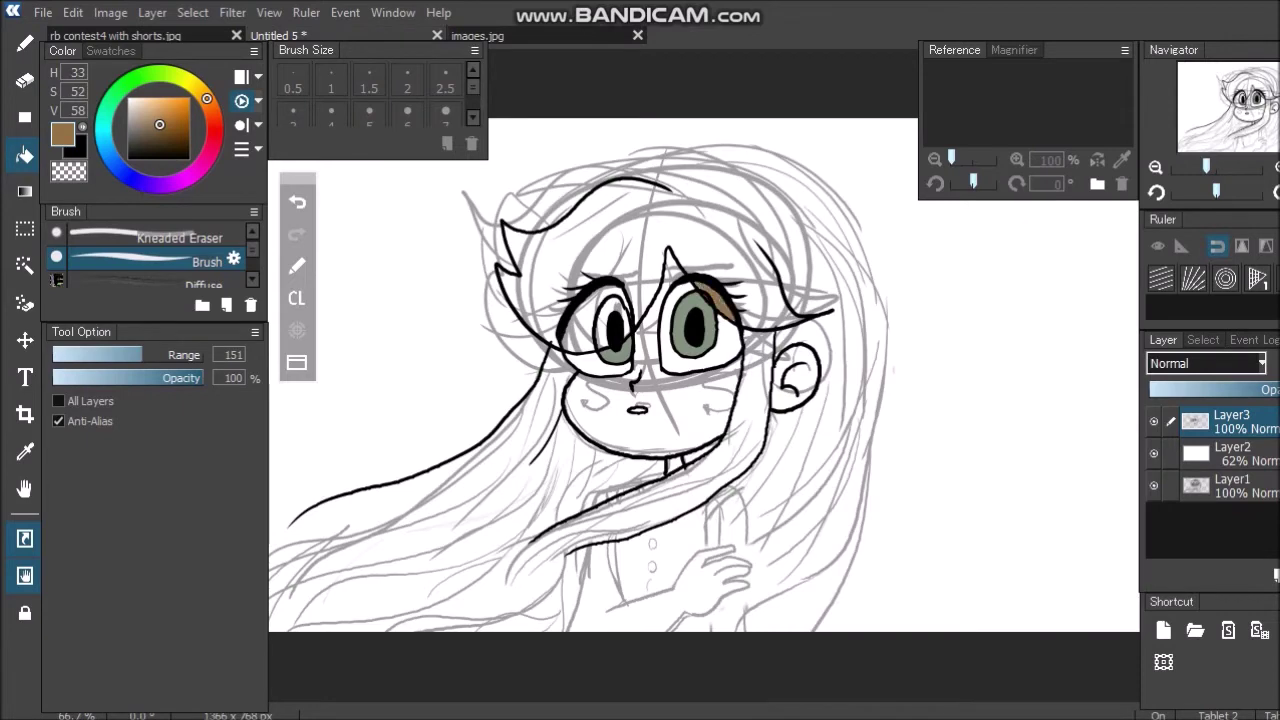
left_click(604, 325)
left_click(582, 328)
left_click(590, 240)
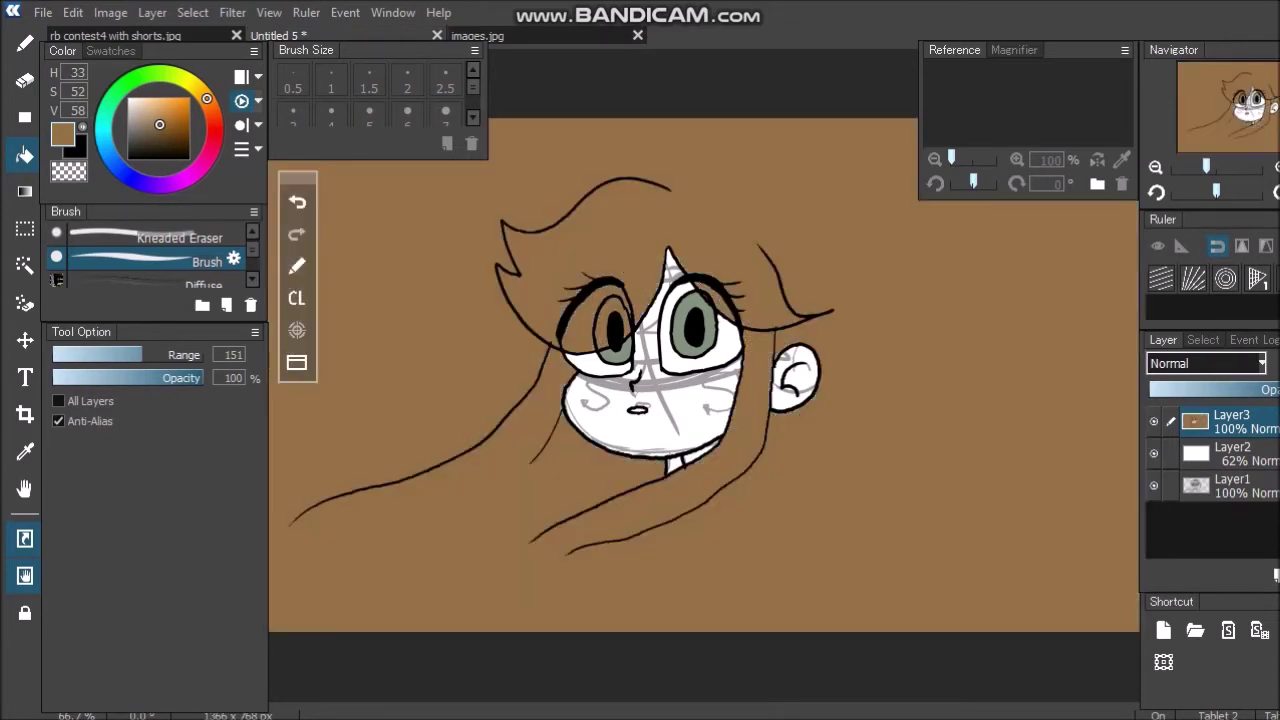
left_click(297, 202)
Ink the collar, sleeveless top, arms and hand in black with the 11 px brush, and outline the crown of the hair.
left_click(131, 158)
left_click(25, 44)
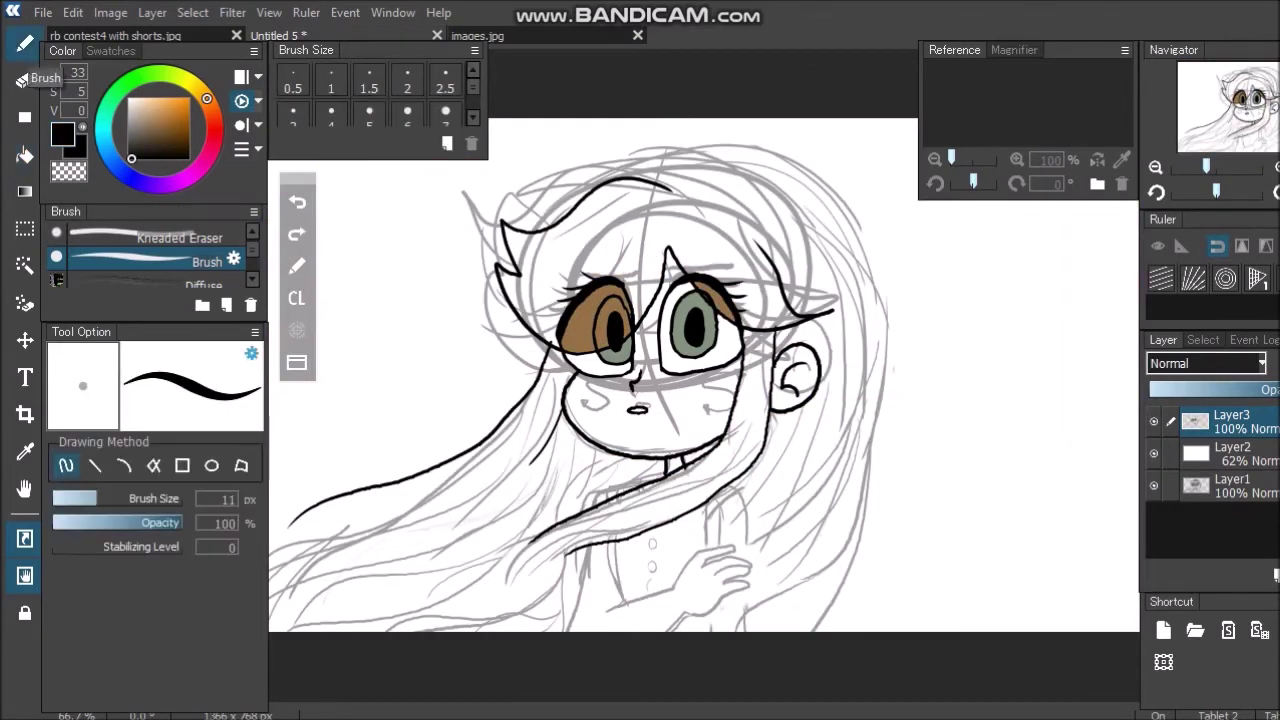
mouse_move(605, 492)
left_mouse_down()
mouse_move(645, 483)
mouse_move(592, 508)
mouse_move(585, 631)
mouse_move(624, 604)
left_mouse_up()
mouse_move(622, 556)
left_mouse_down()
mouse_move(704, 507)
mouse_move(734, 502)
mouse_move(714, 515)
mouse_move(753, 527)
mouse_move(752, 538)
mouse_move(721, 534)
mouse_move(740, 531)
mouse_move(727, 543)
mouse_move(744, 559)
mouse_move(712, 570)
mouse_move(717, 554)
mouse_move(652, 576)
left_mouse_up()
left_click(297, 154)
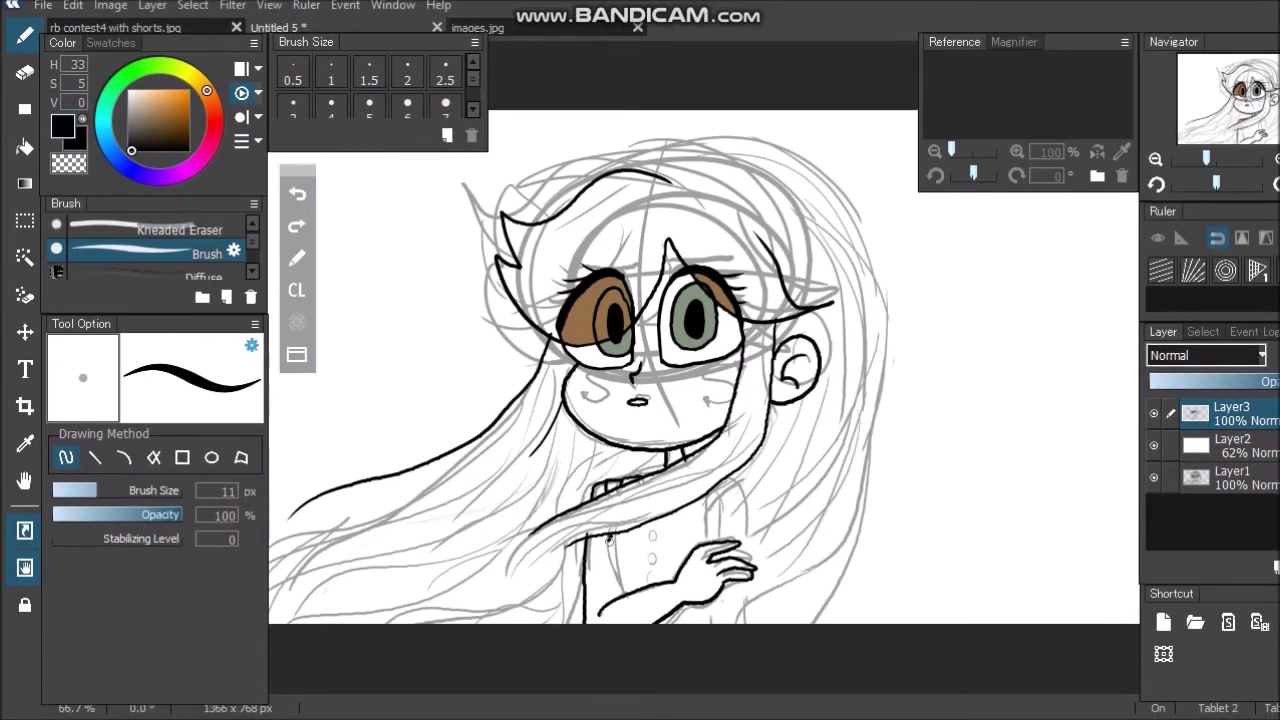
left_click_drag(606, 537, 630, 594)
mouse_move(706, 482)
left_mouse_down()
mouse_move(738, 436)
mouse_move(708, 478)
mouse_move(751, 480)
mouse_move(746, 584)
mouse_move(692, 584)
left_mouse_up()
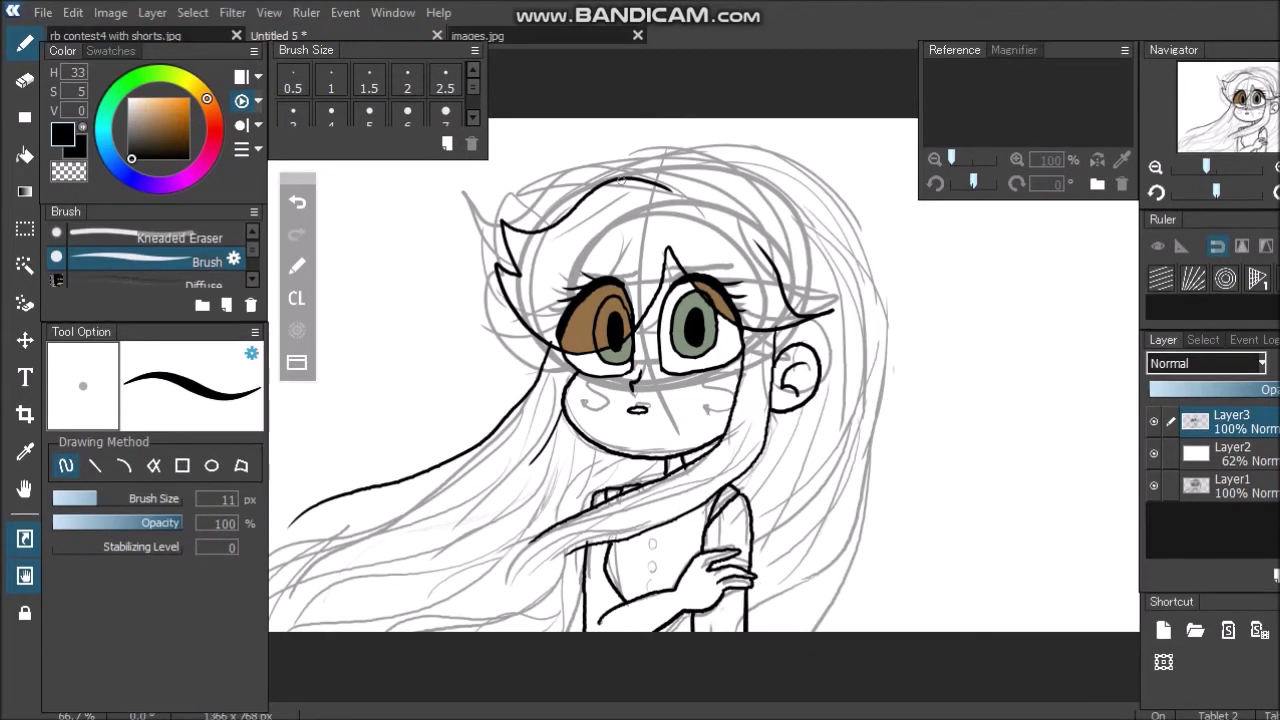
mouse_move(622, 133)
left_mouse_down()
mouse_move(740, 108)
mouse_move(855, 181)
left_mouse_up()
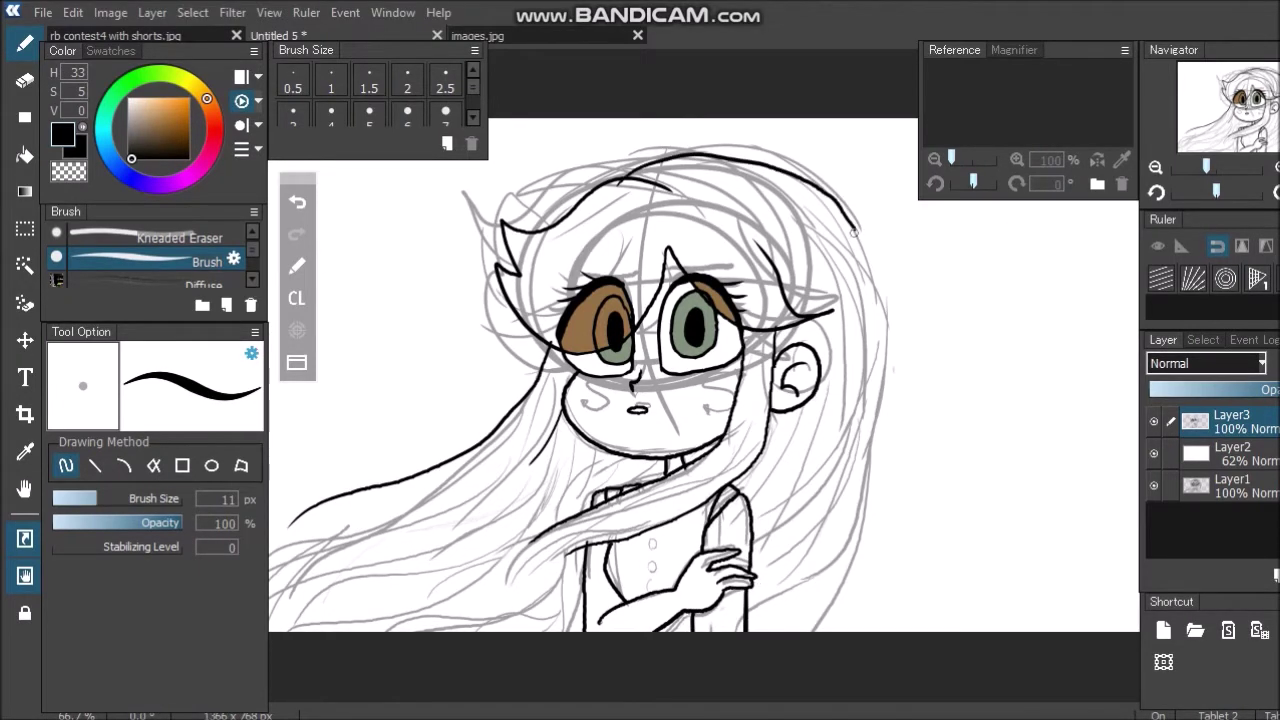
mouse_move(612, 701)
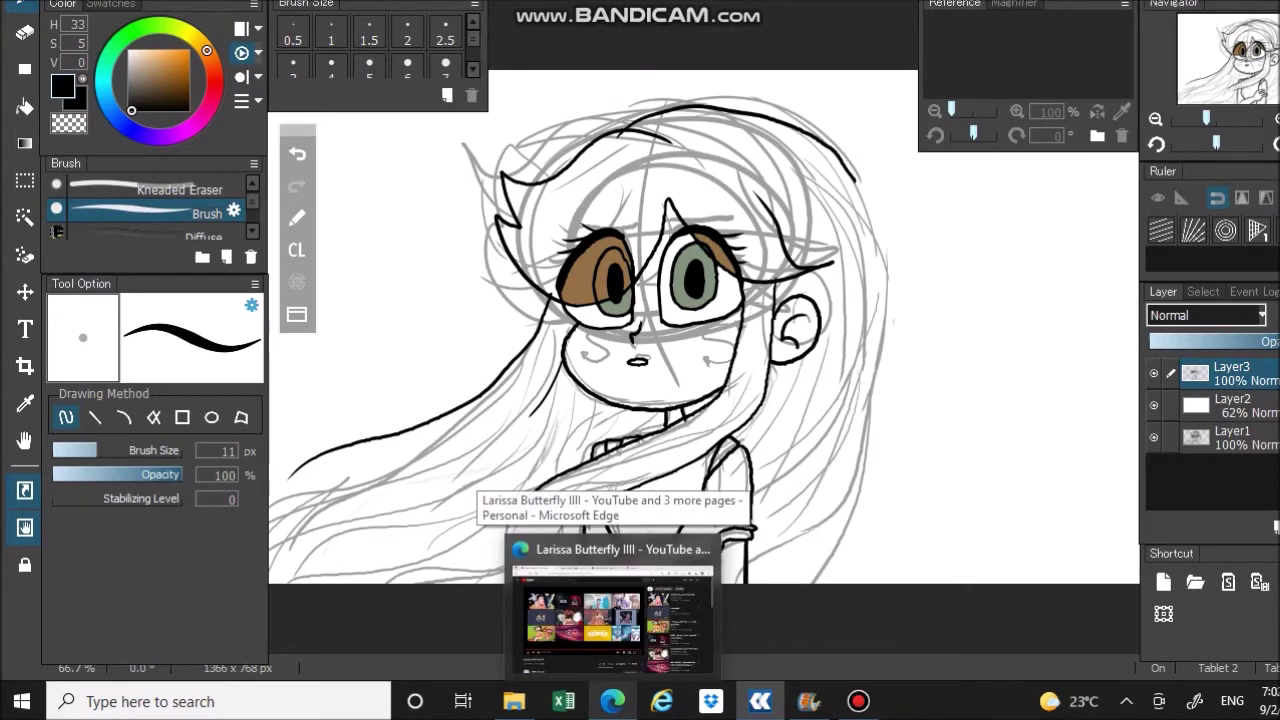
left_click(700, 610)
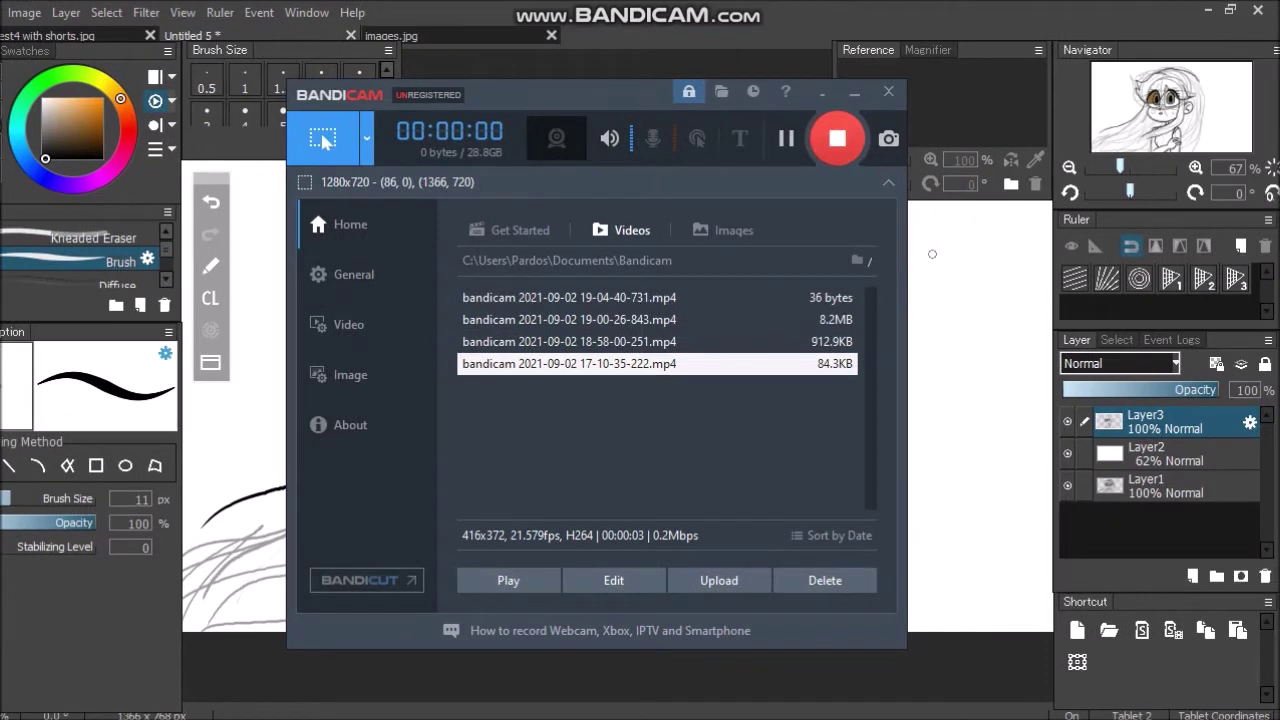
left_click(773, 700)
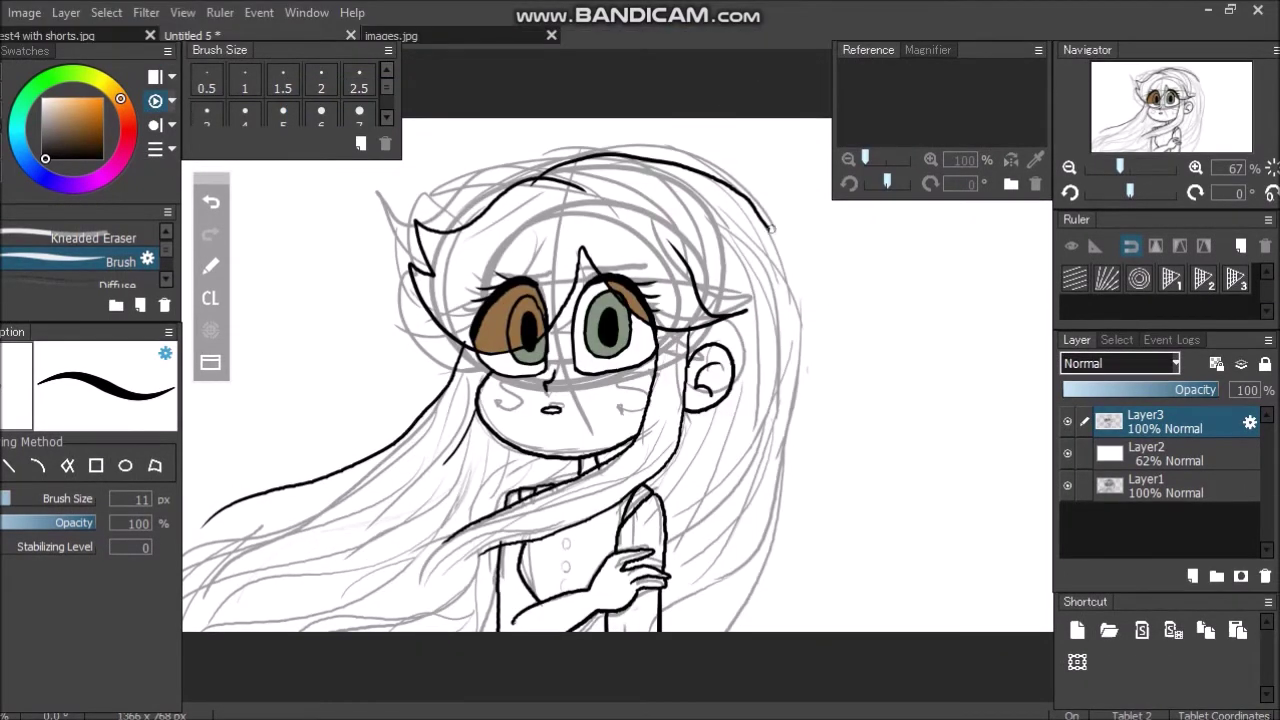
Ink the back contour of the long hair down to the canvas edge and the forked hair tips on the left.
mouse_move(767, 222)
left_mouse_down()
mouse_move(784, 260)
mouse_move(797, 436)
mouse_move(643, 676)
left_mouse_up()
mouse_move(226, 515)
left_mouse_down()
mouse_move(386, 510)
mouse_move(334, 545)
mouse_move(374, 568)
left_mouse_up()
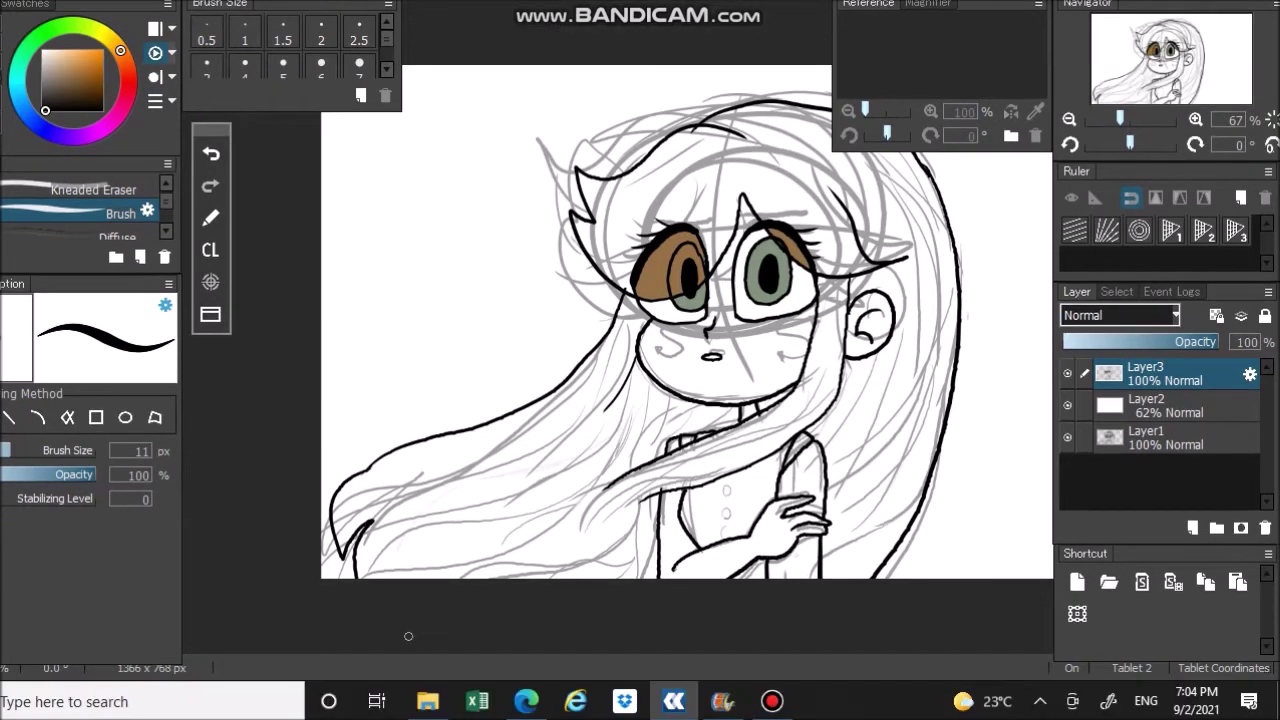
left_click_drag(600, 400, 372, 453)
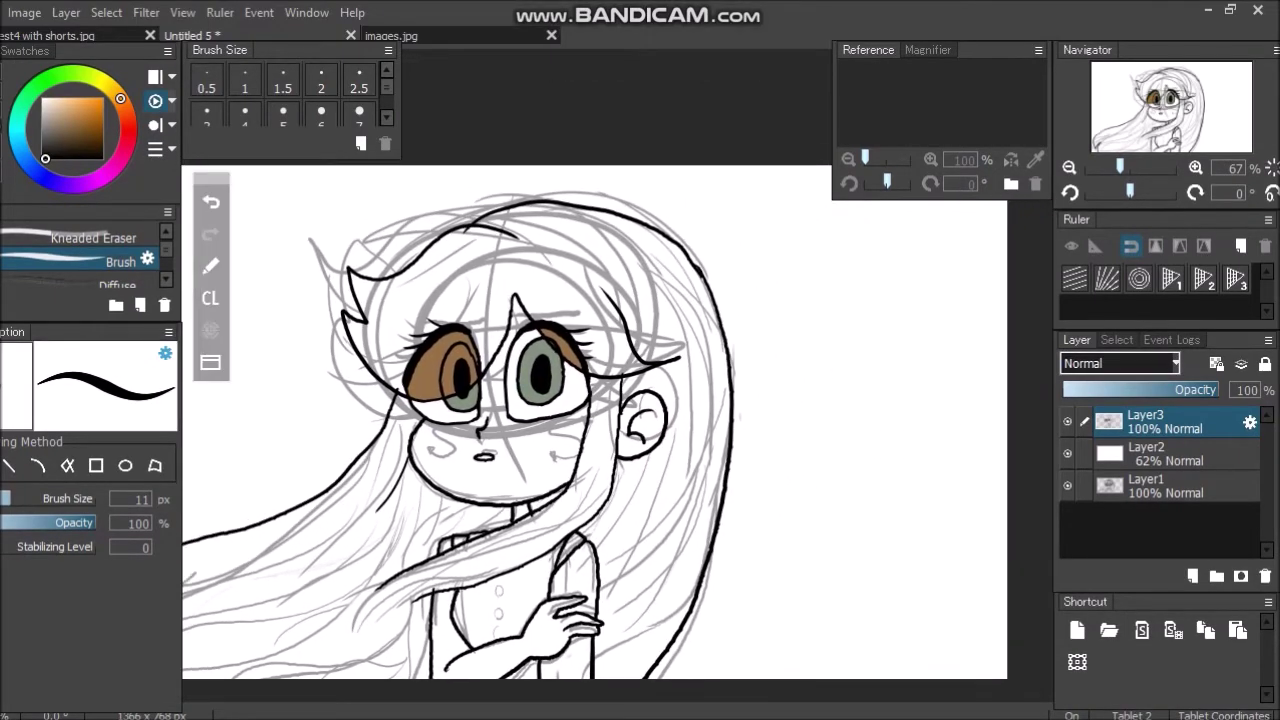
Sample the brown hair colour from images.jpg and fill the whole outlined hair with it.
left_click(440, 36)
right_click(517, 328)
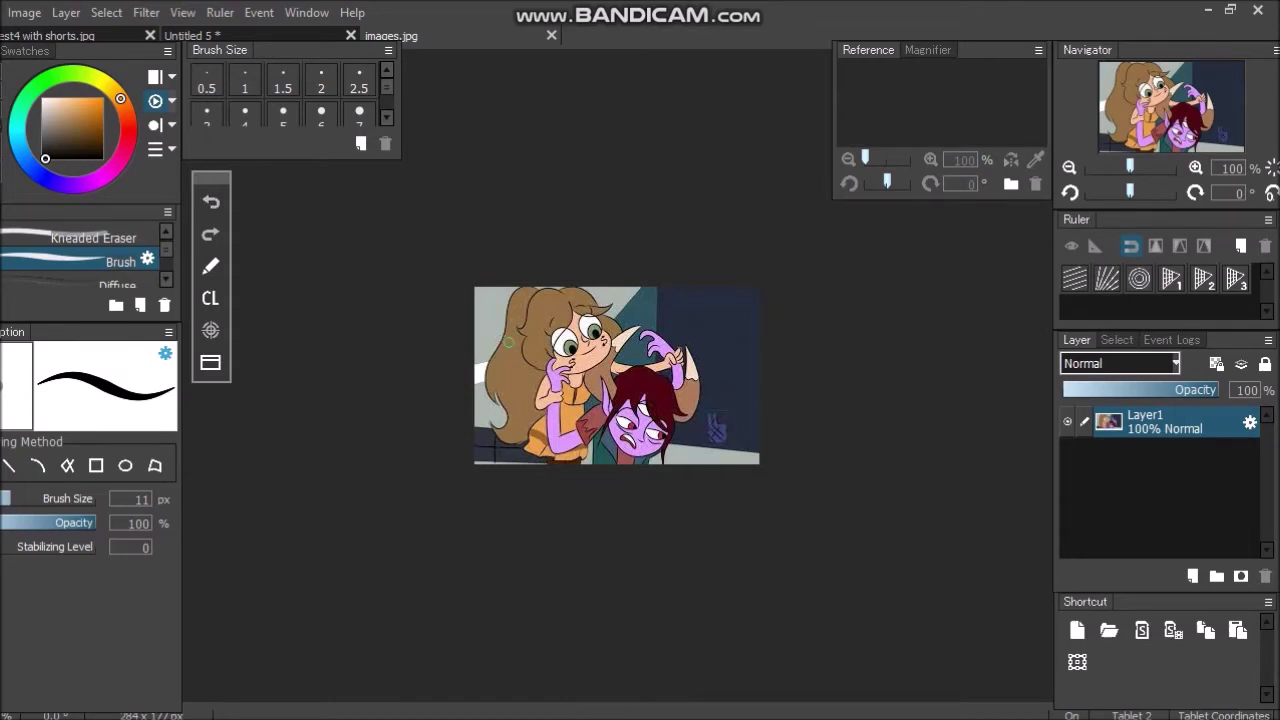
key("g")
Sample the skin tone from images.jpg and fill the face, ear, arms, hand and neck with it.
right_click(598, 352)
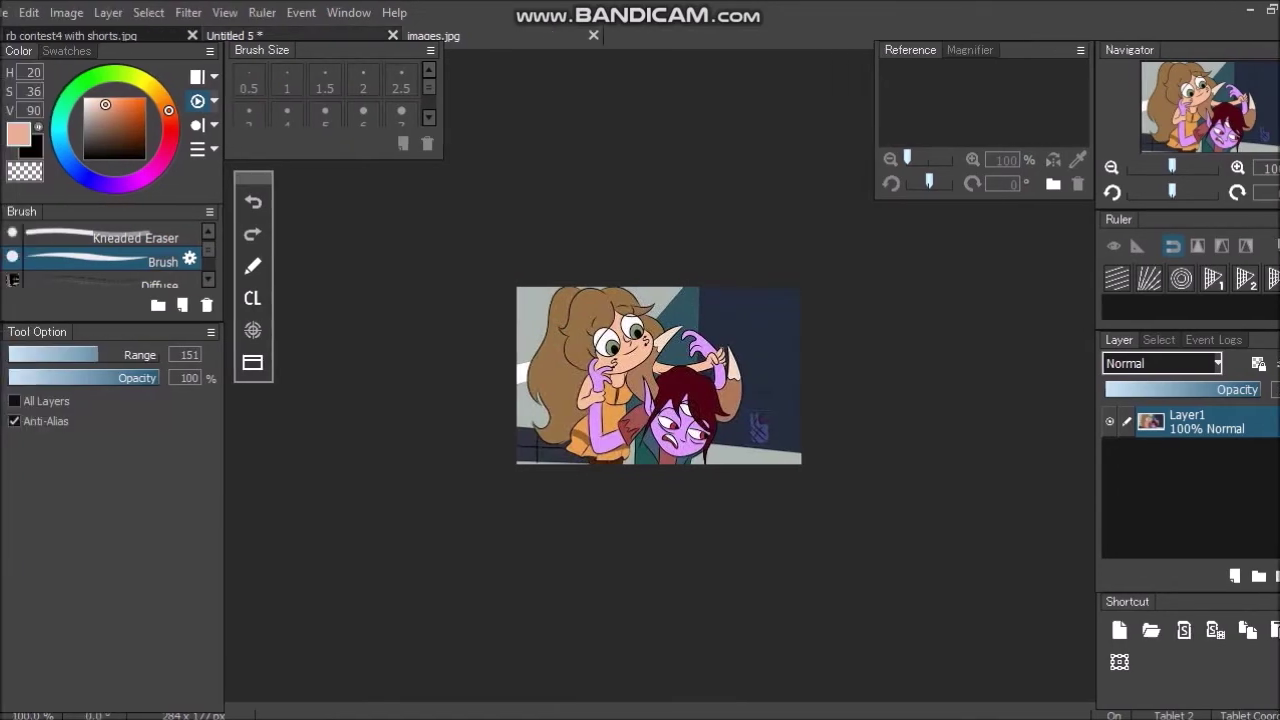
left_click(236, 36)
left_click(600, 470)
left_click(785, 440)
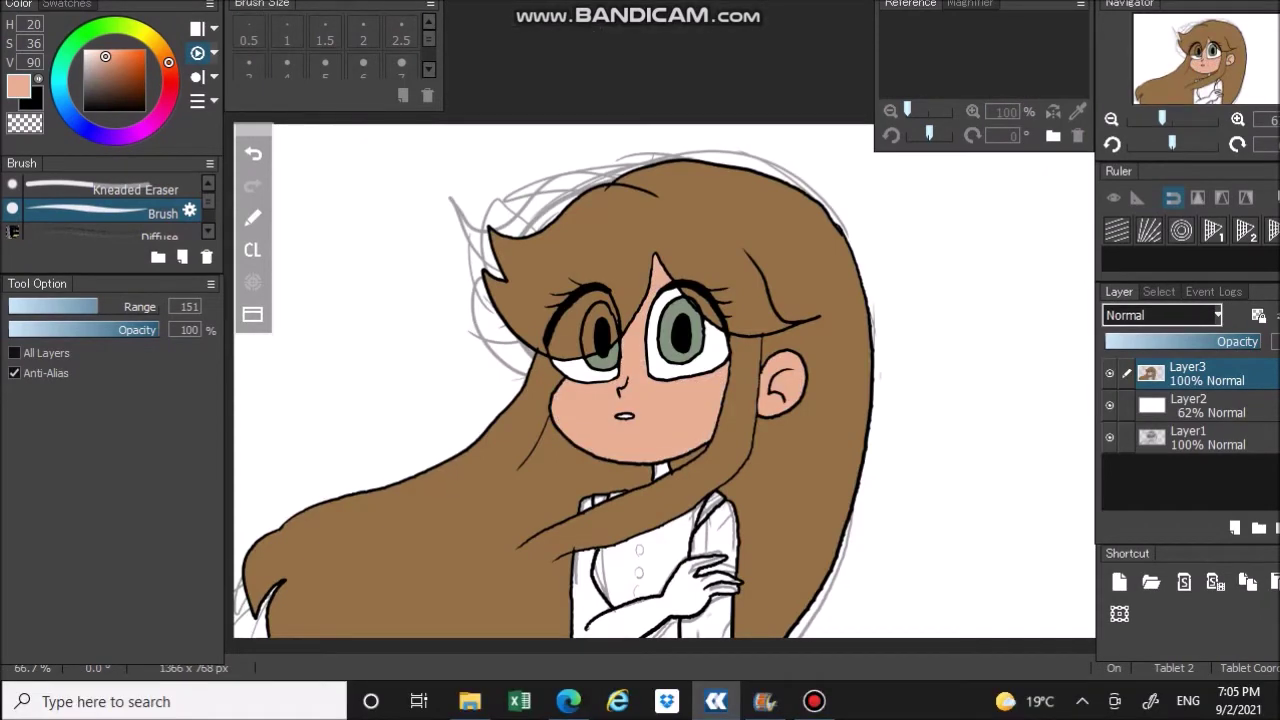
left_click(685, 590)
left_click(660, 474)
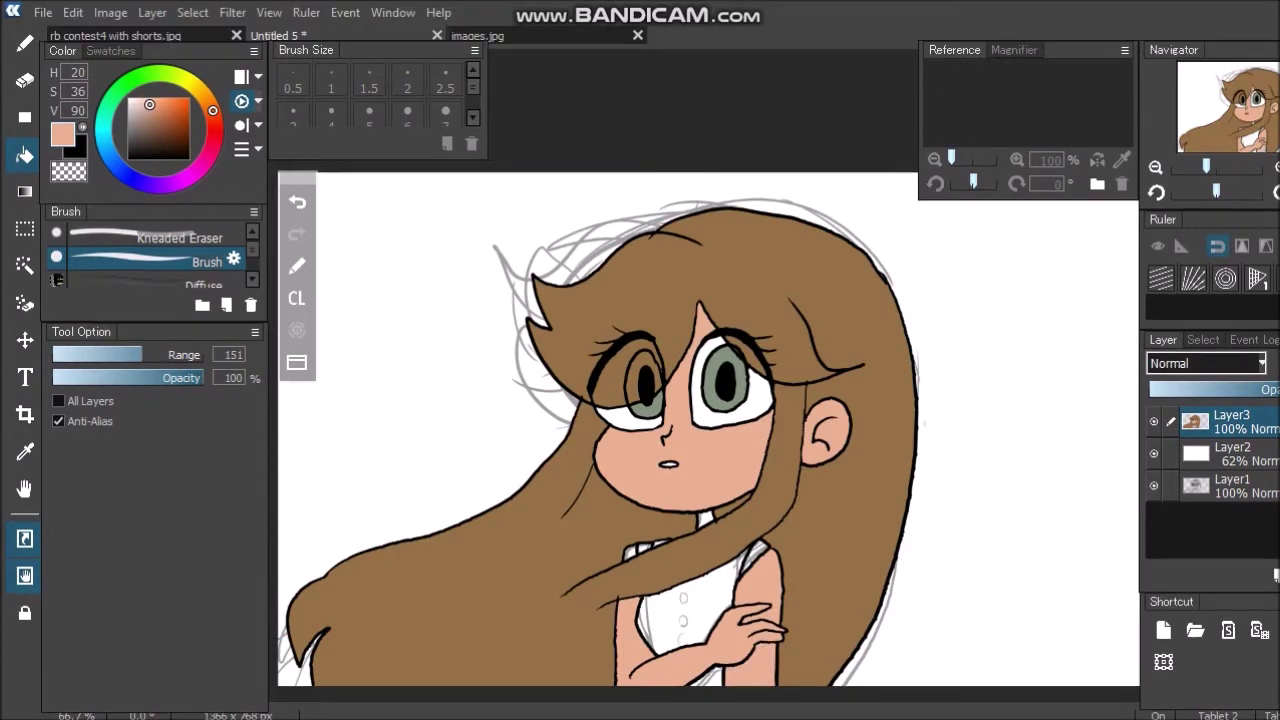
left_click(151, 107)
left_click(706, 519)
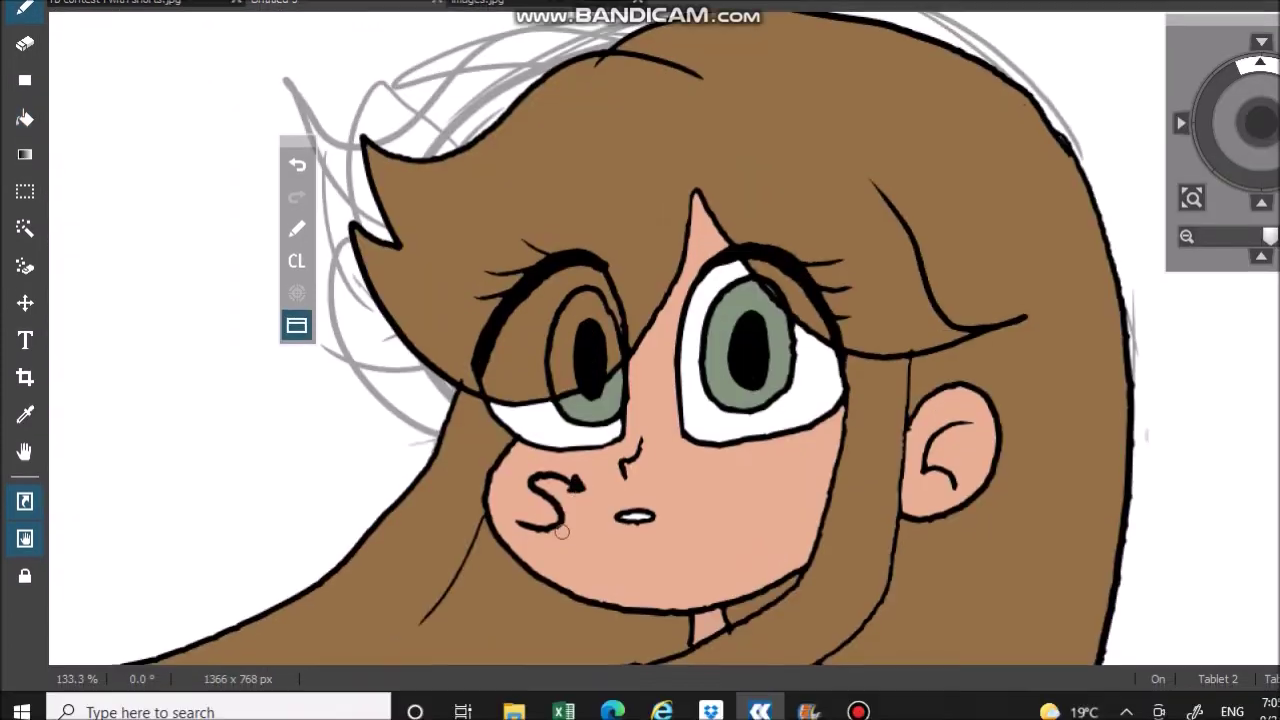
Draw black S-shaped marks with arrow tips on both cheeks and ink thin eyebrows above both eyes.
left_click_drag(511, 517, 512, 517)
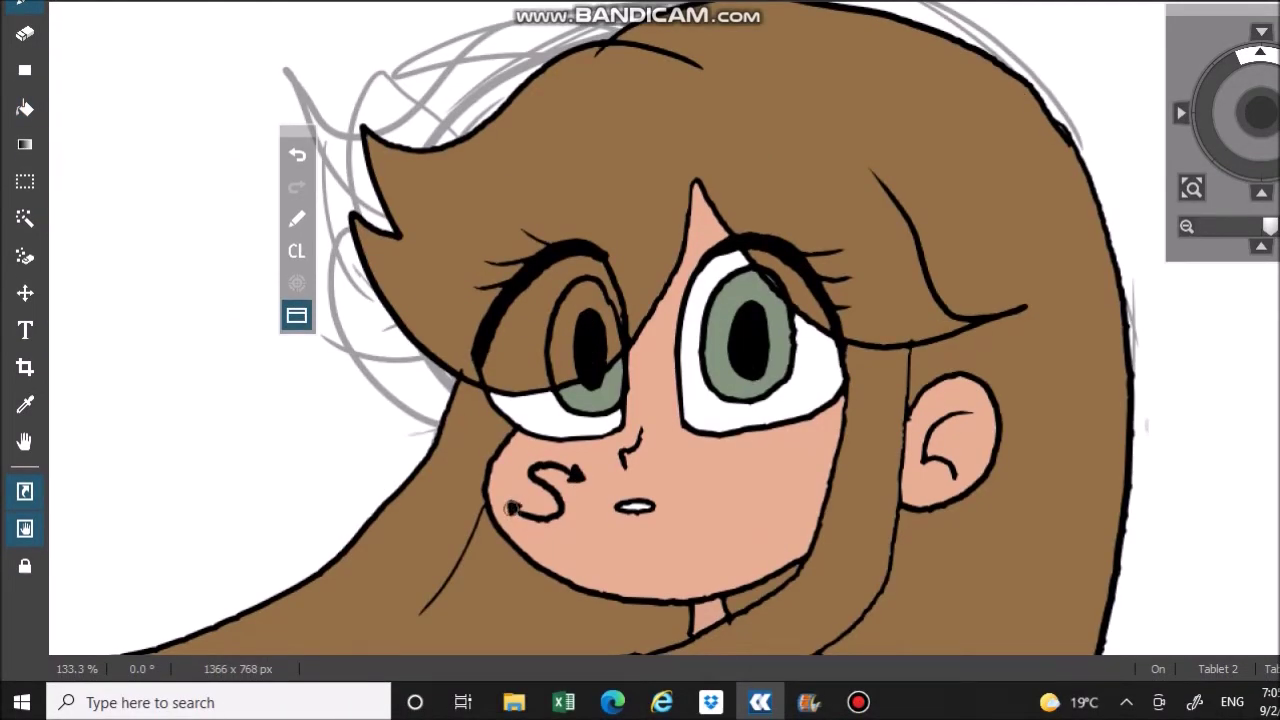
mouse_move(772, 466)
left_mouse_down()
mouse_move(735, 477)
mouse_move(782, 500)
mouse_move(733, 525)
left_mouse_up()
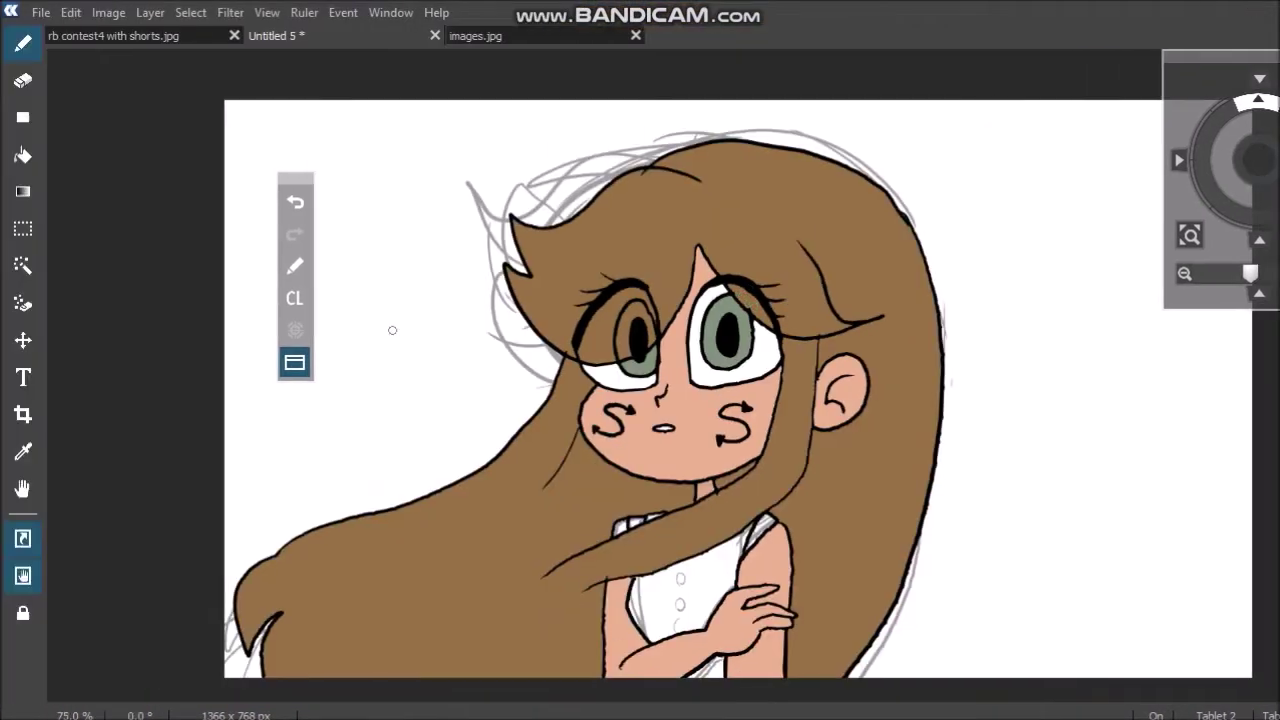
left_click(221, 315)
left_click(296, 362)
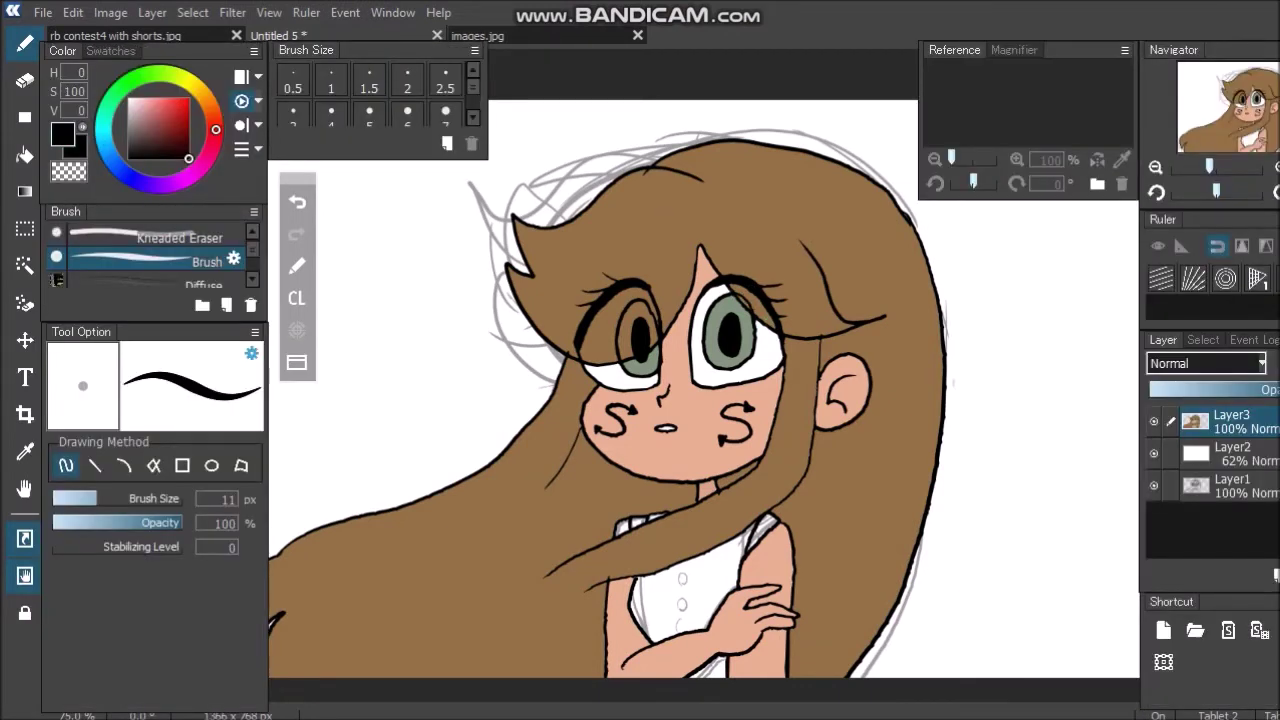
left_click_drag(600, 273, 766, 276)
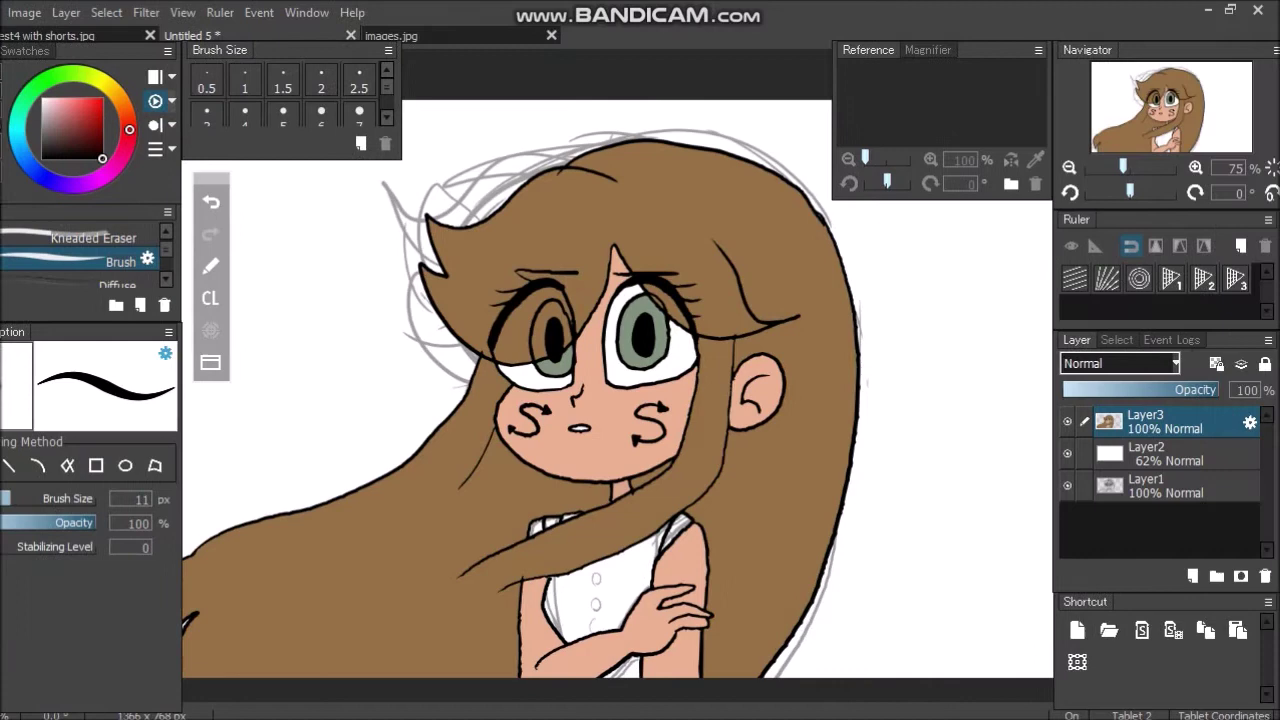
mouse_move(680, 400)
left_mouse_down()
mouse_move(648, 386)
mouse_move(654, 395)
left_mouse_up()
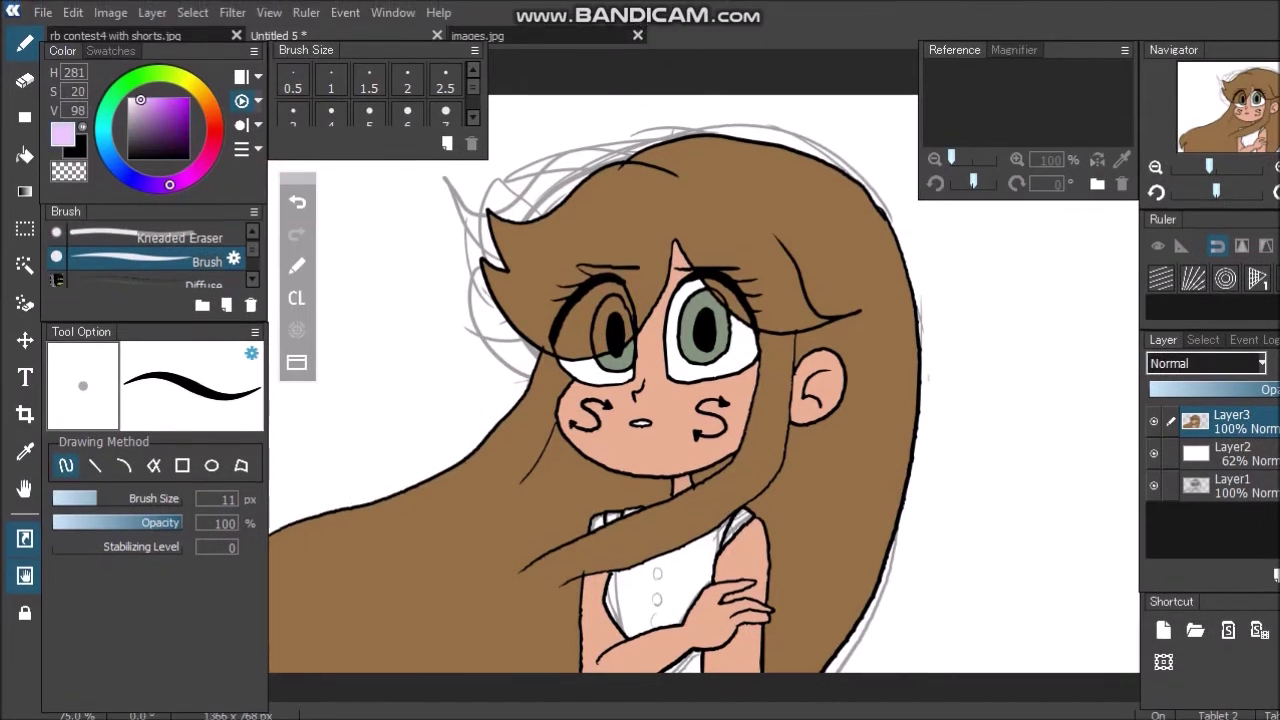
Adjust the colour to a light lilac (H 273, S 22, V 97) and fill the blouse with it, including the small gaps.
left_click(142, 101)
left_click(161, 184)
left_click(25, 155)
left_click(640, 588)
left_click(691, 615)
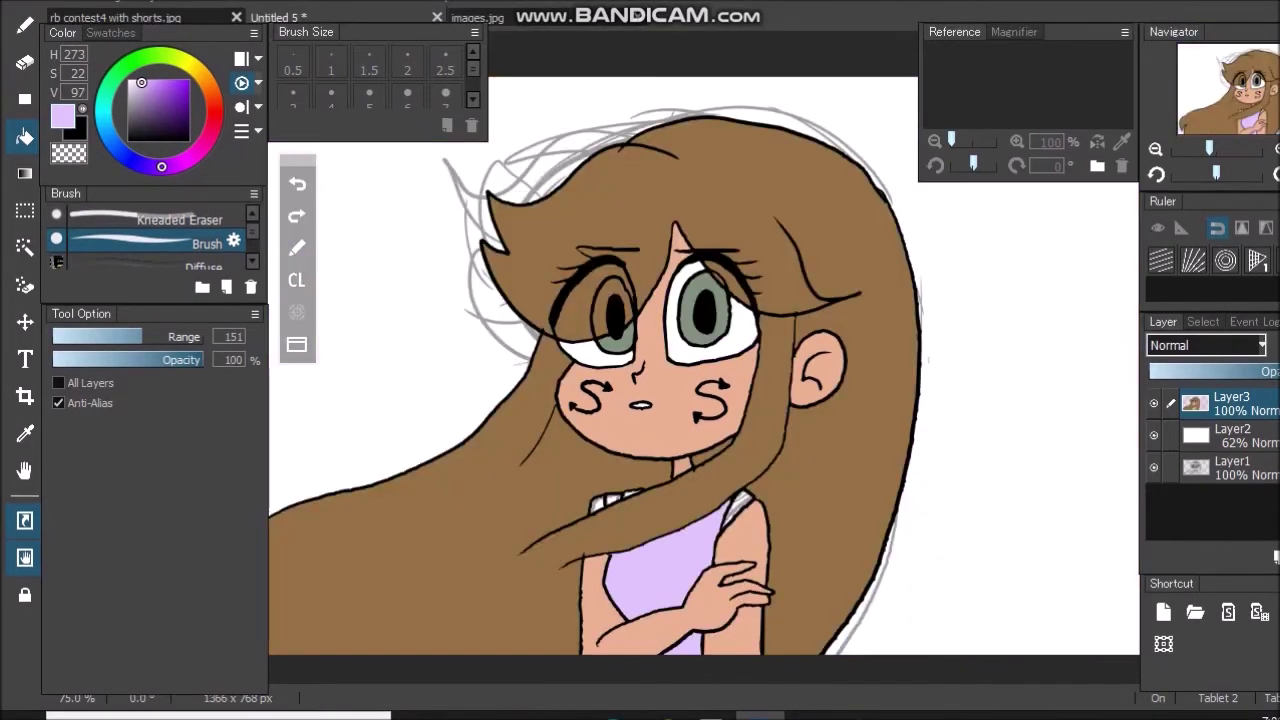
left_click(631, 493)
Sample the skin tone from the drawing and fill the small uncoloured patch at the left shoulder.
right_click(660, 437)
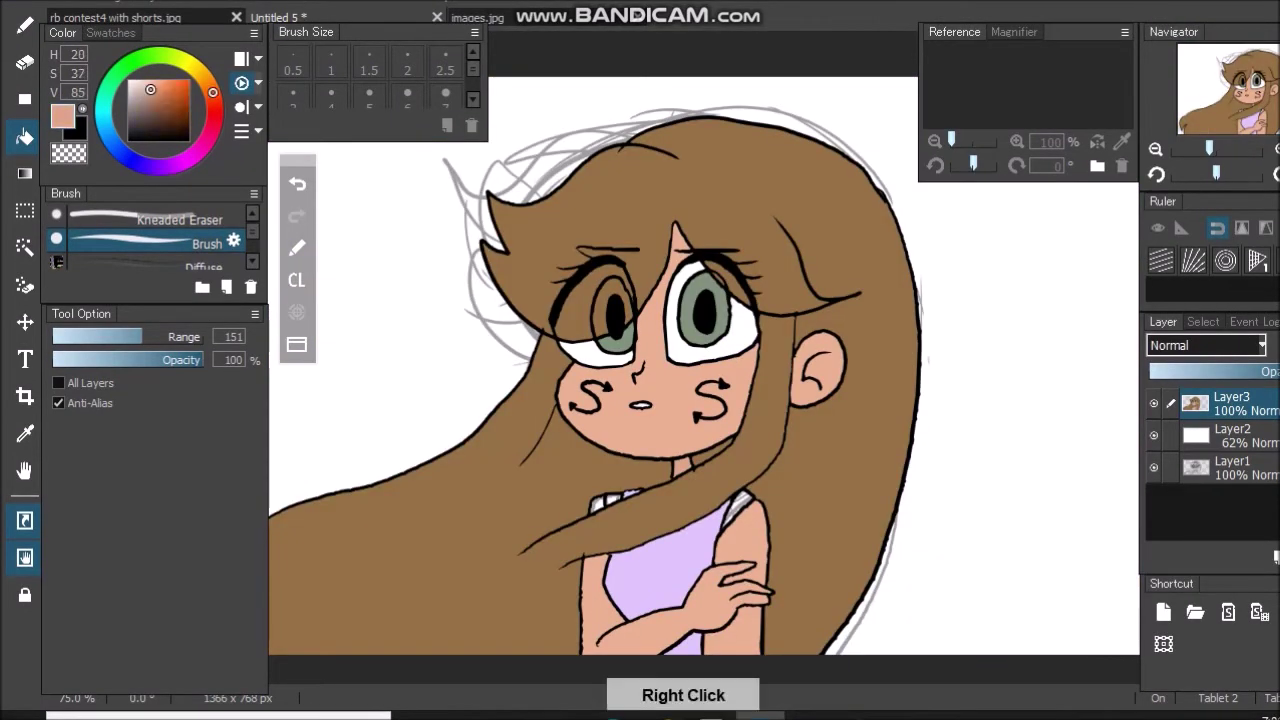
left_click(25, 26)
key("g")
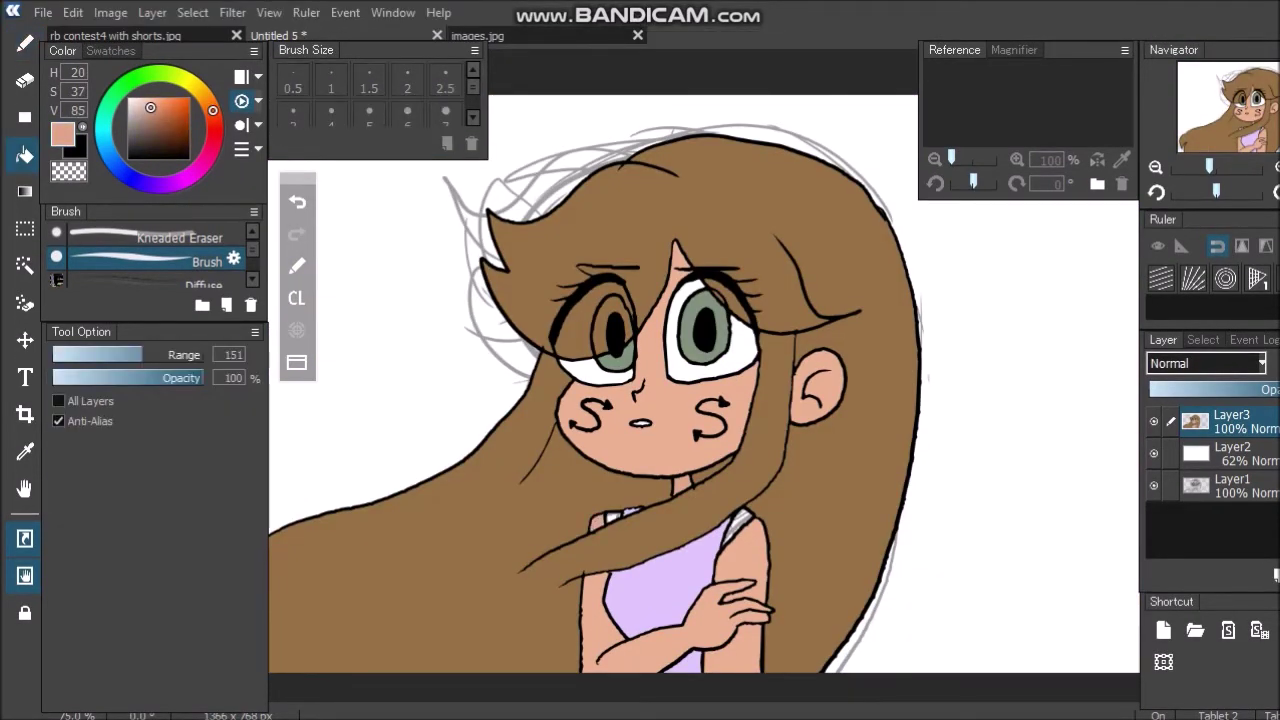
Sample the blouse's lilac, darken it to a muted purple (H 273, S 37, V 50) and fill the shoulder trims with it.
right_click(660, 592)
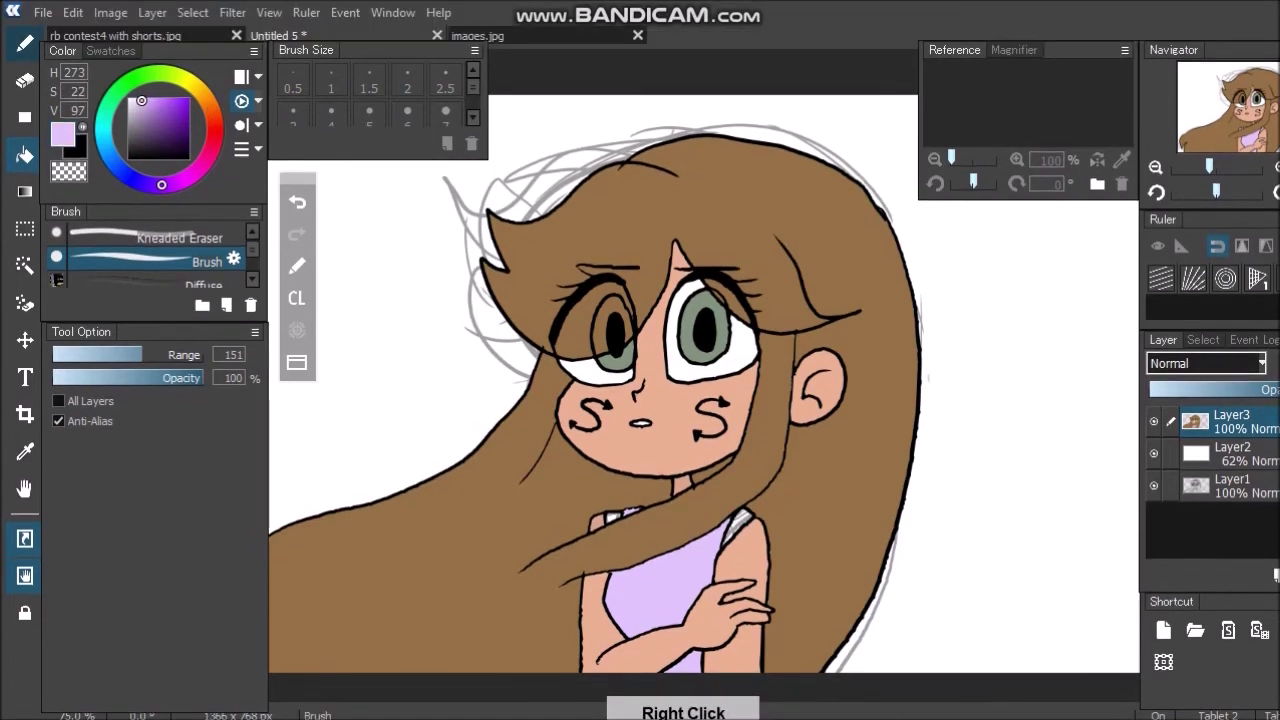
left_click(25, 43)
left_click(25, 155)
left_click(145, 128)
left_click(151, 145)
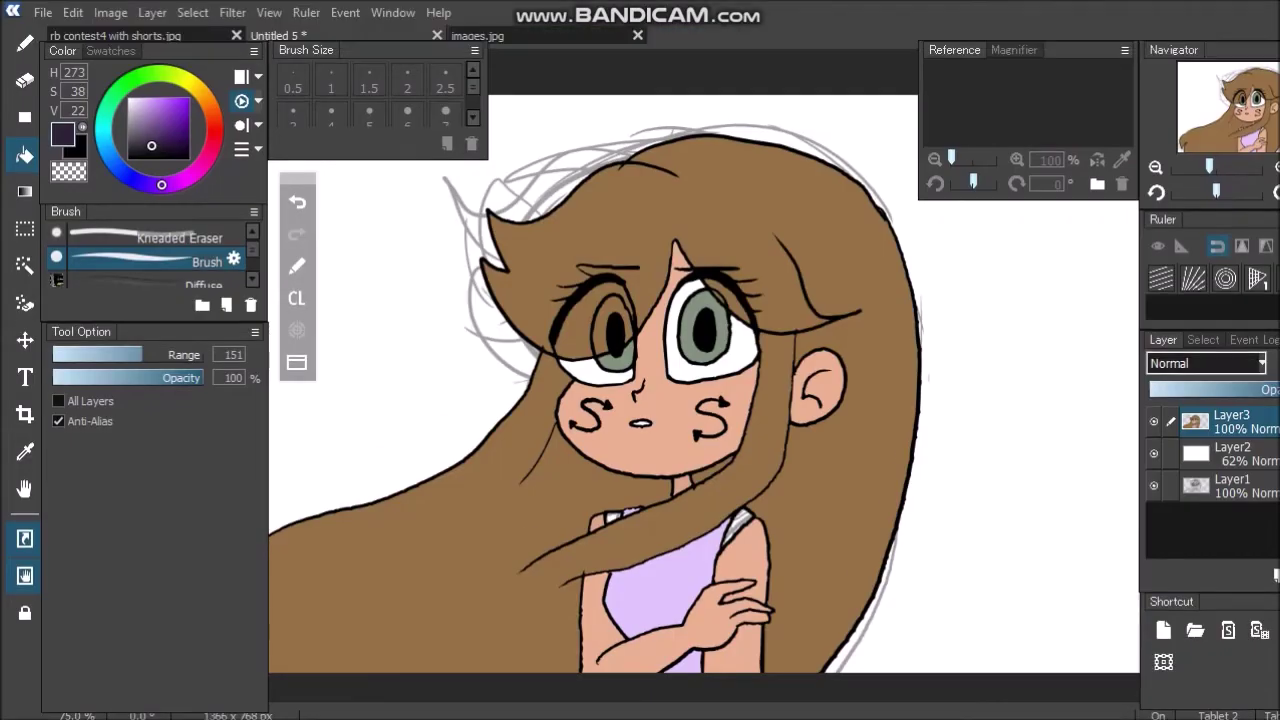
left_click(150, 128)
left_click(738, 524)
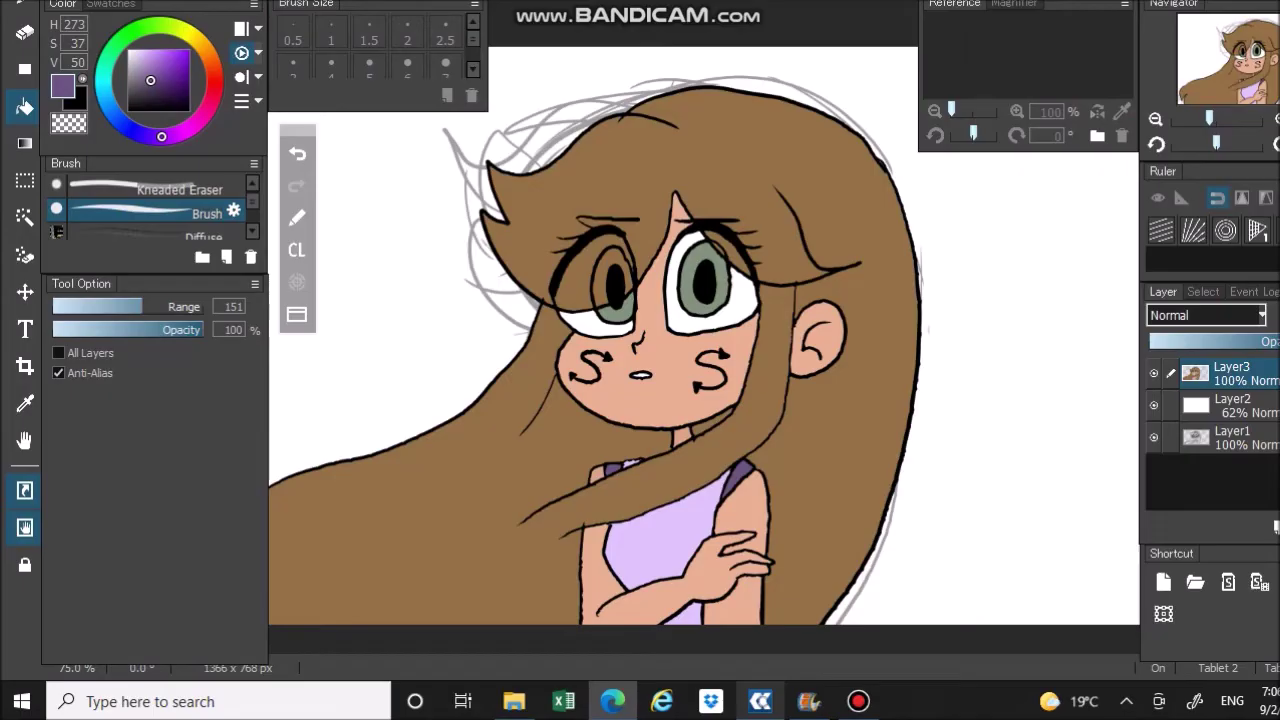
Paint a small V-shaped purple collar at the blouse's neckline and outline it in black.
key("b")
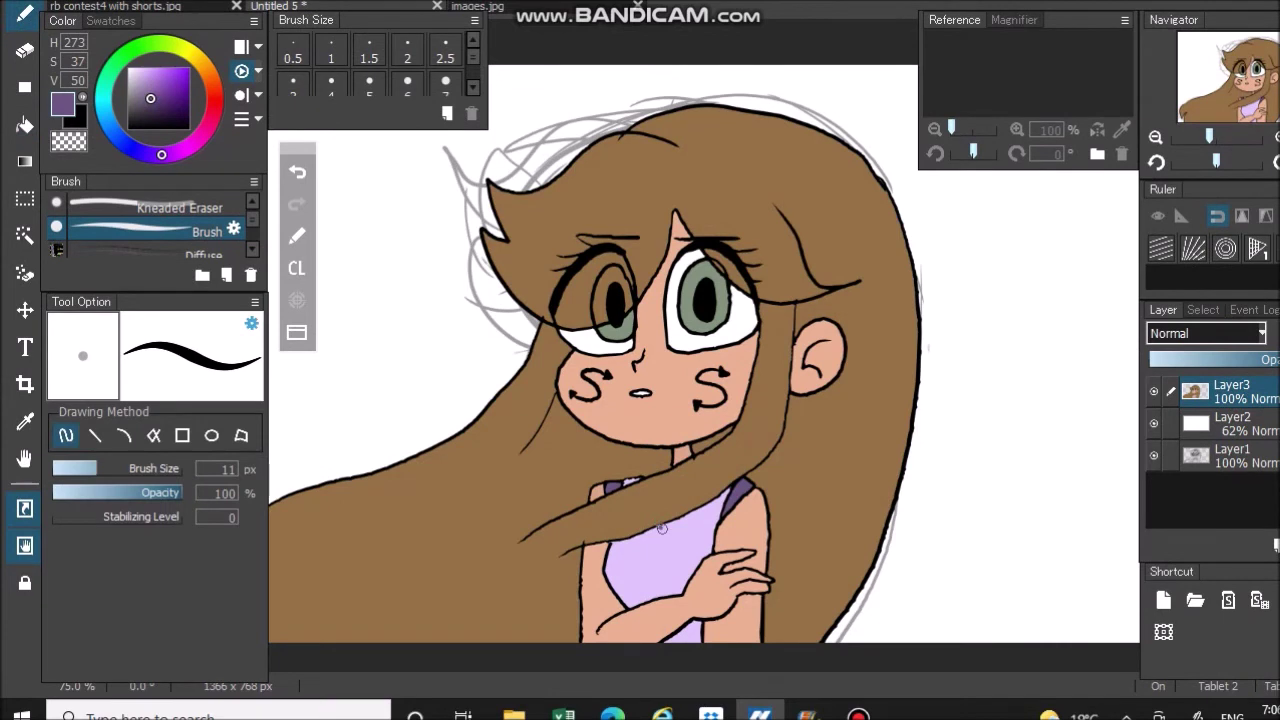
left_click(169, 129)
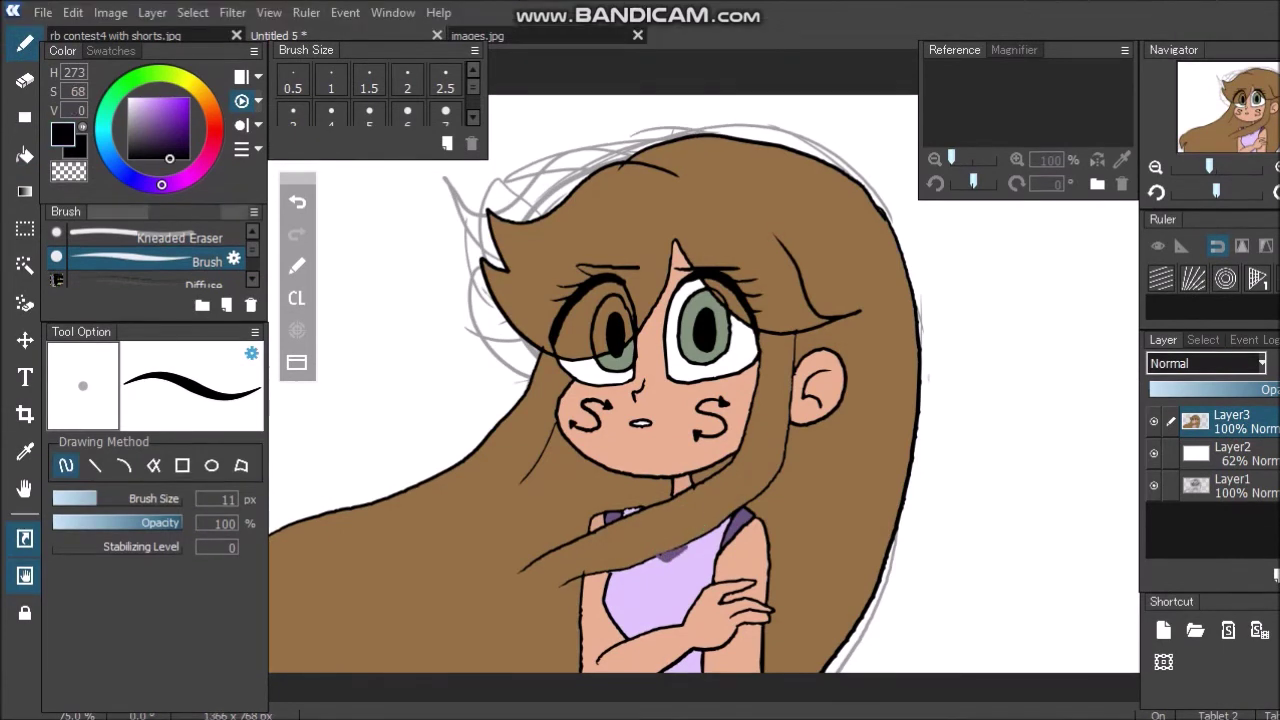
left_click_drag(657, 530, 686, 518)
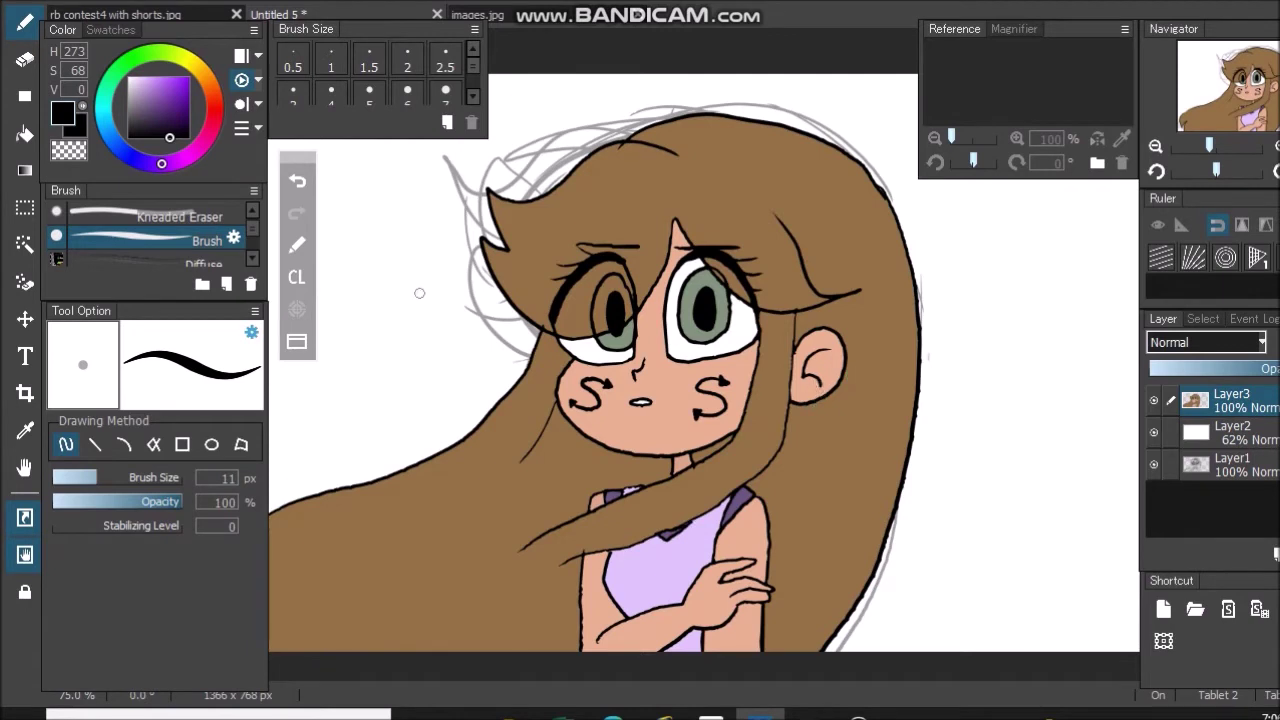
Dot two white buttons down the front of the blouse and outline them in black.
left_click(128, 77)
left_click(663, 553)
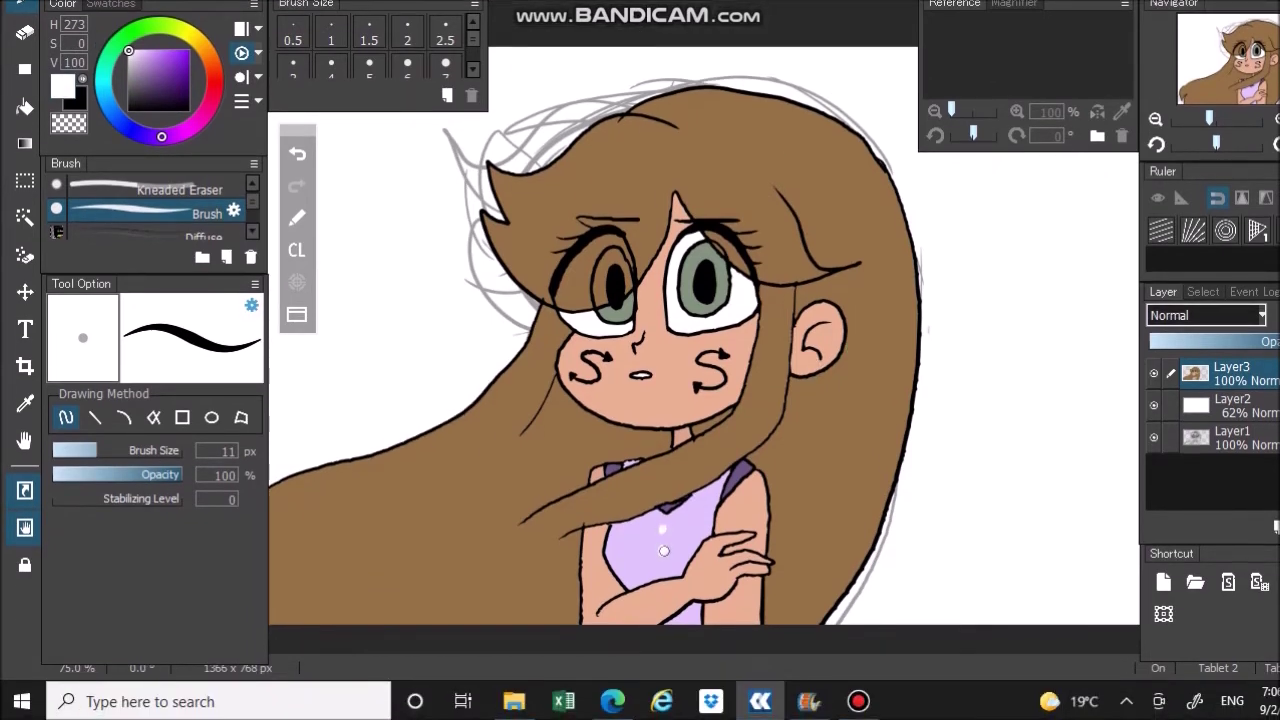
left_click(189, 114)
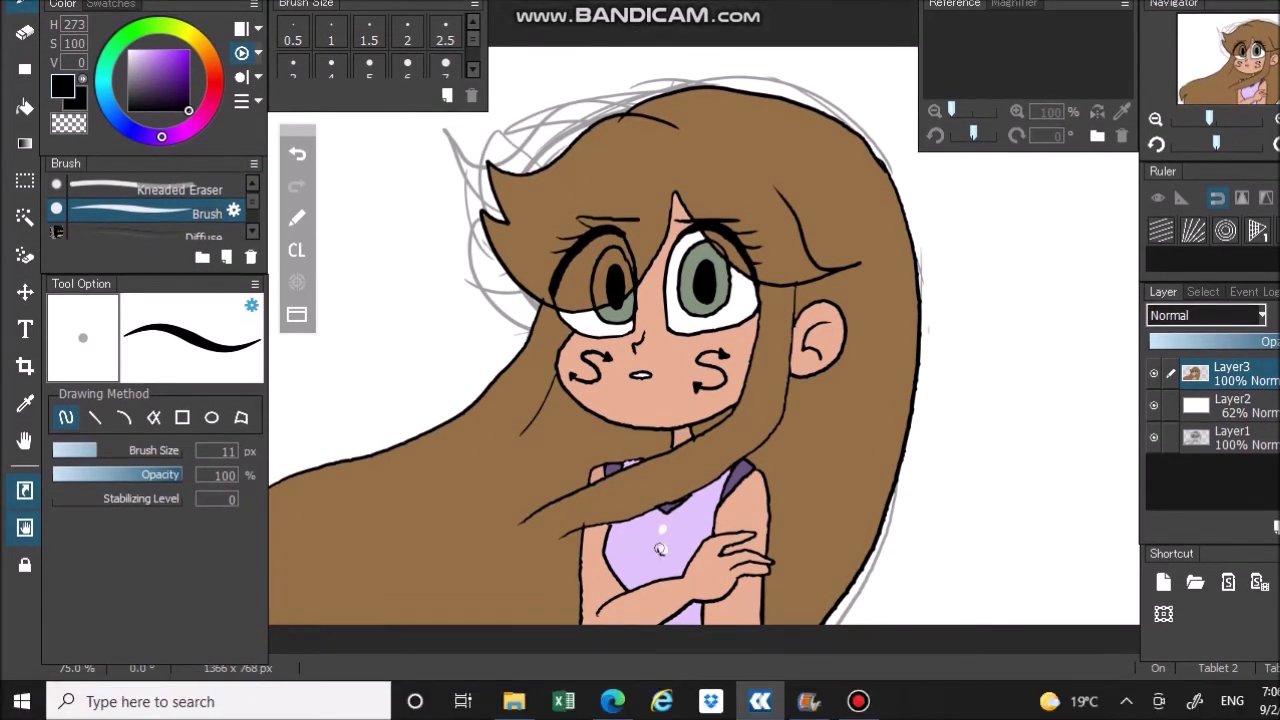
left_click_drag(660, 530, 663, 534)
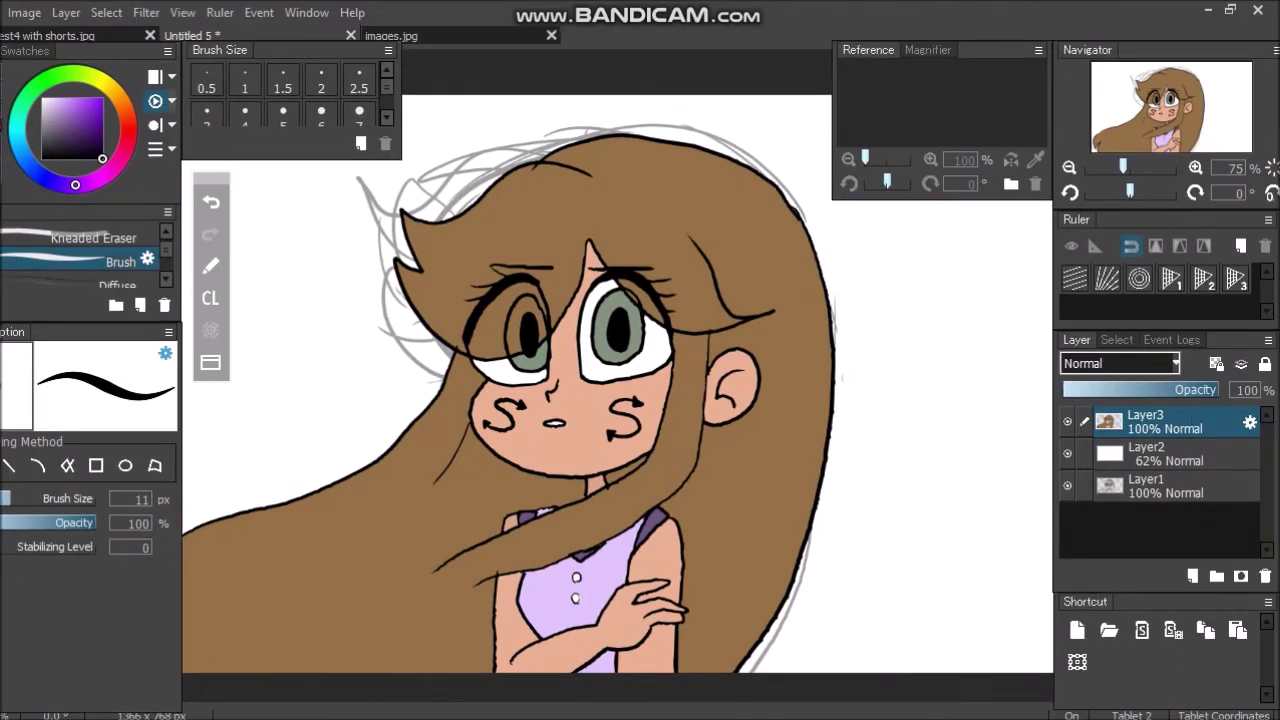
mouse_move(881, 216)
left_mouse_down()
mouse_move(981, 225)
mouse_move(898, 221)
left_mouse_up()
left_click(858, 701)
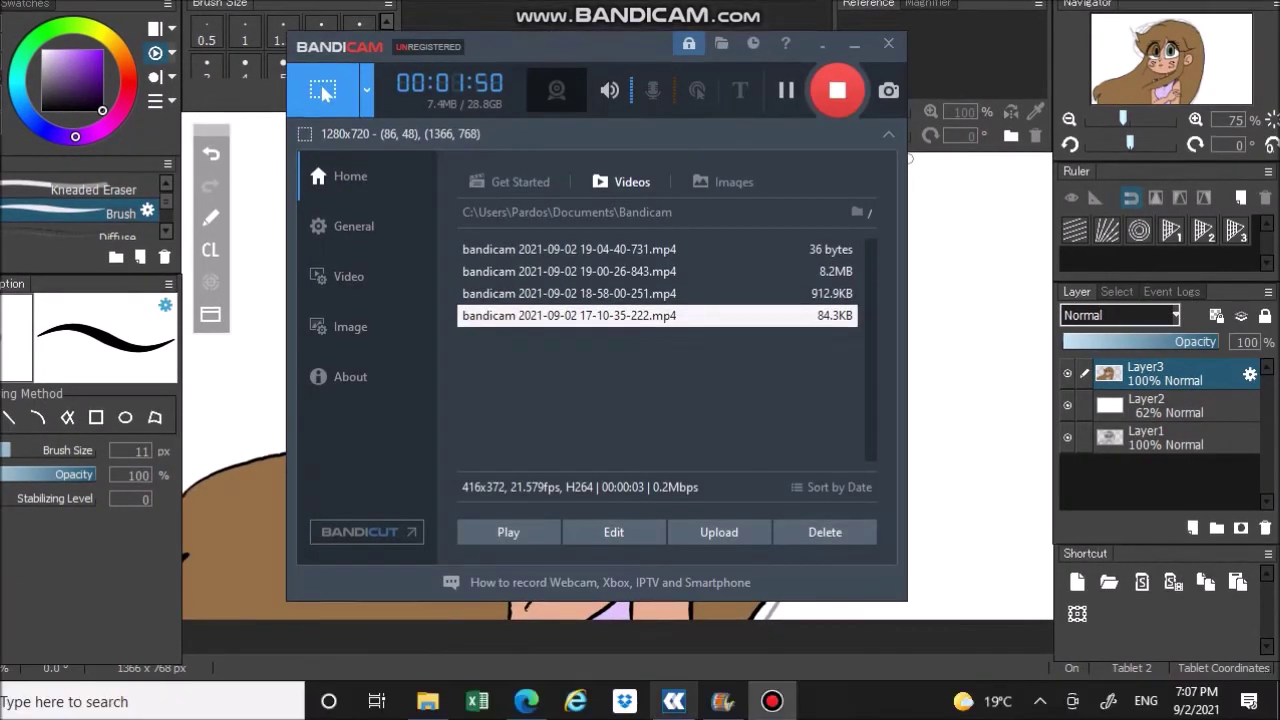
left_click(772, 701)
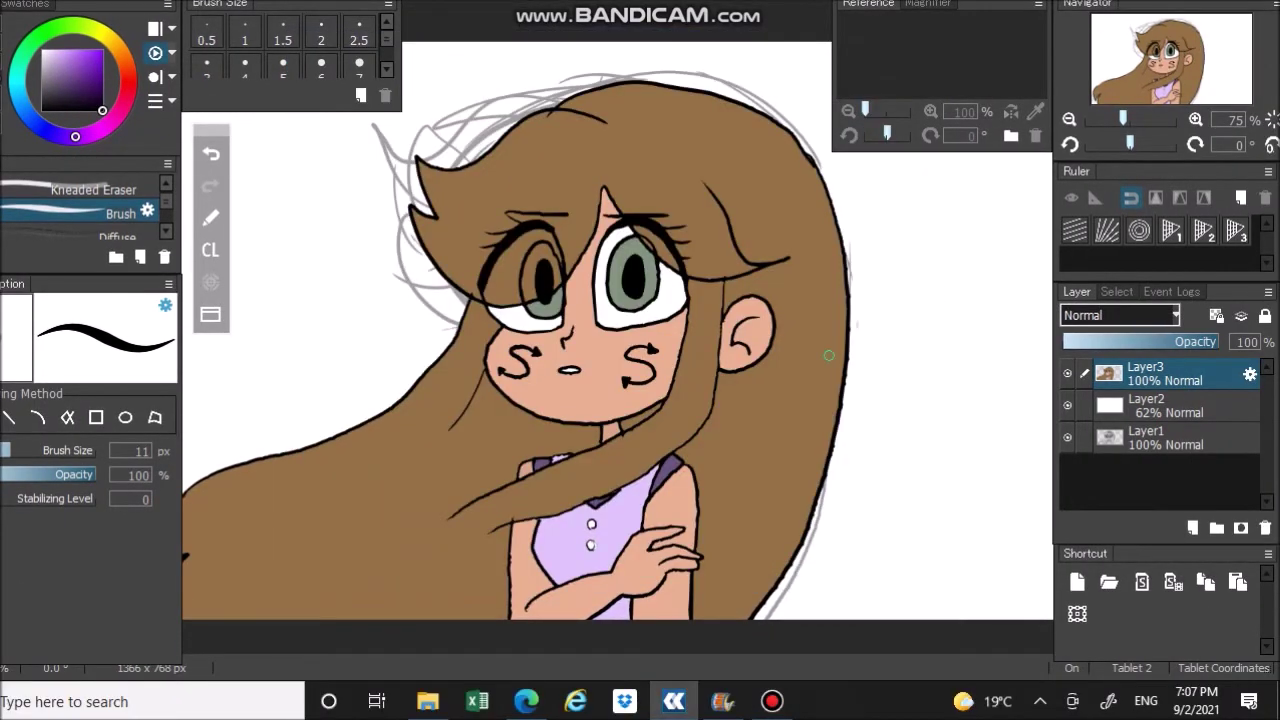
left_click(772, 701)
left_click(772, 701)
mouse_move(600, 400)
left_mouse_down()
mouse_move(666, 394)
mouse_move(602, 408)
left_mouse_up()
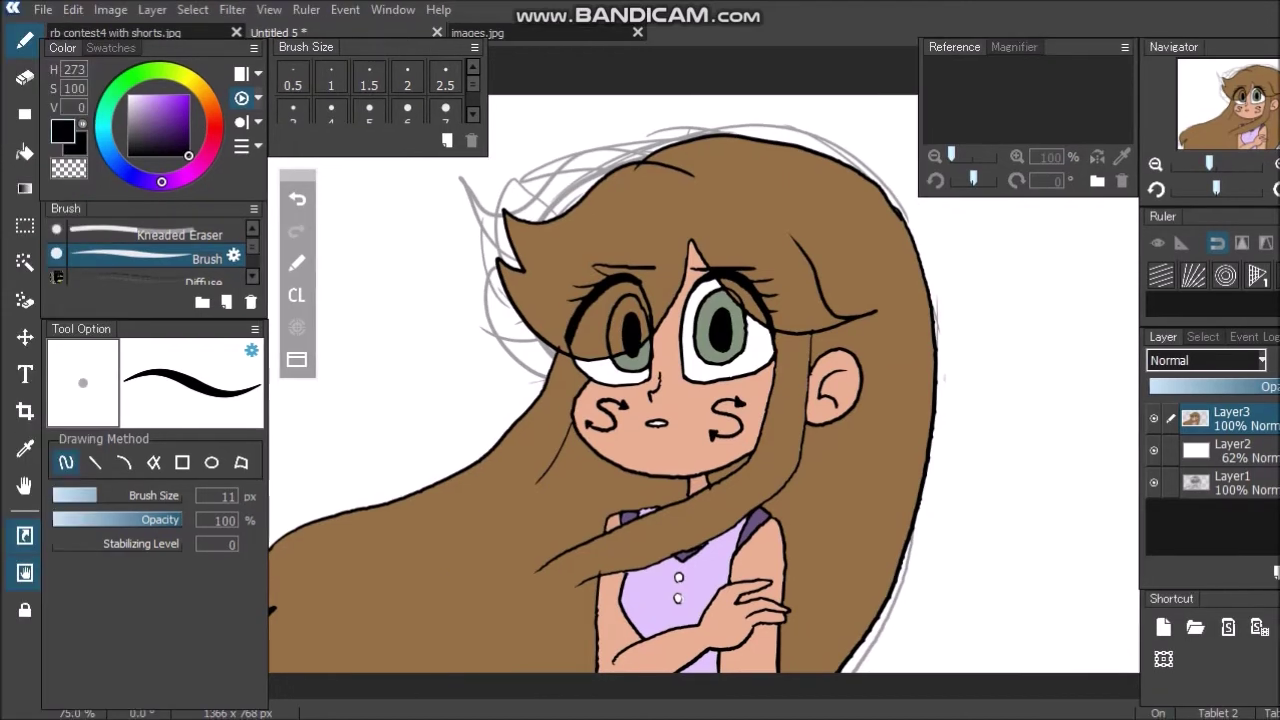
Shade beneath the right part of the fringe, under the jaw, and along the ear and hanging front lock in black at 35% opacity.
left_click(12, 523)
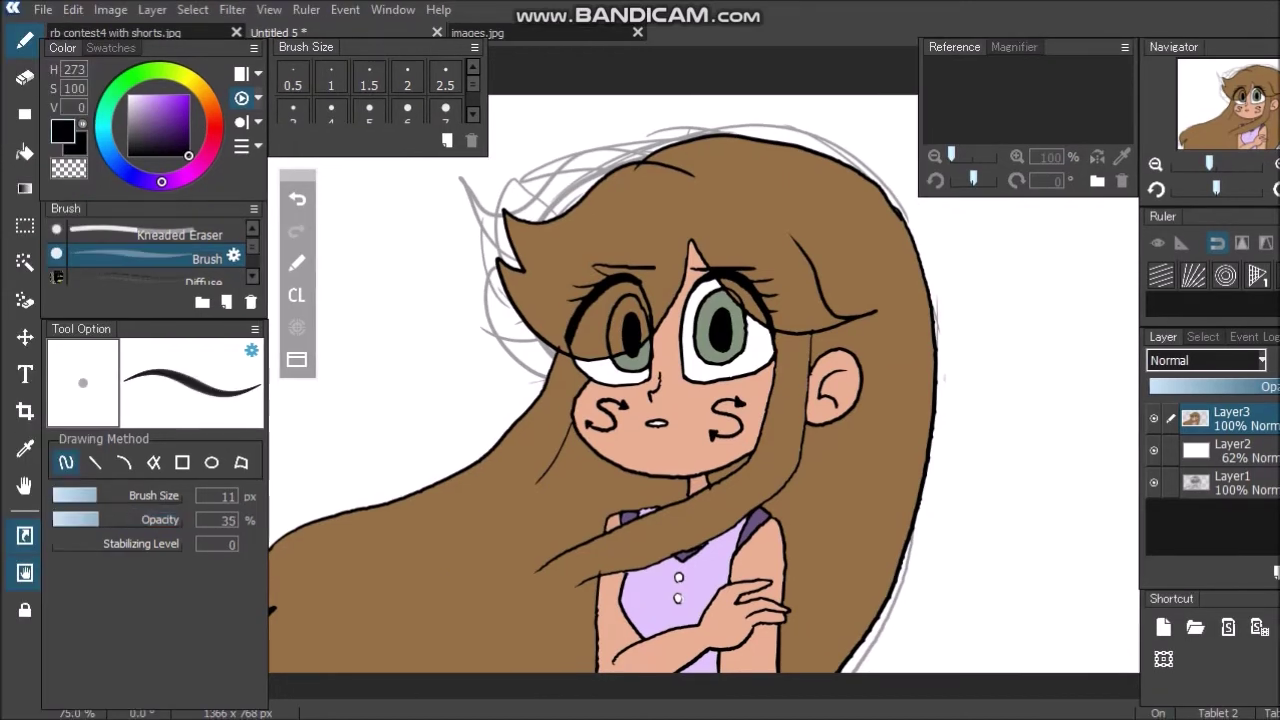
left_click_drag(609, 247, 638, 299)
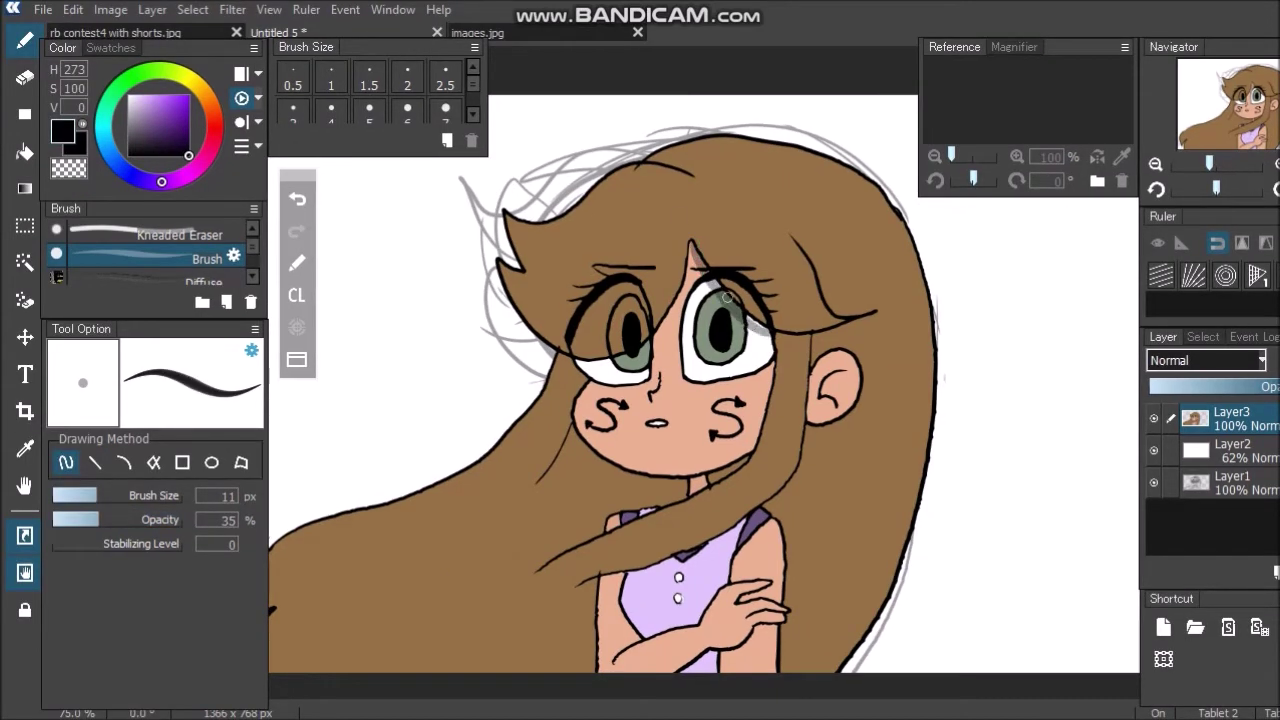
left_click_drag(778, 340, 879, 314)
mouse_move(692, 246)
left_mouse_down()
mouse_move(778, 328)
mouse_move(842, 324)
mouse_move(821, 332)
left_mouse_up()
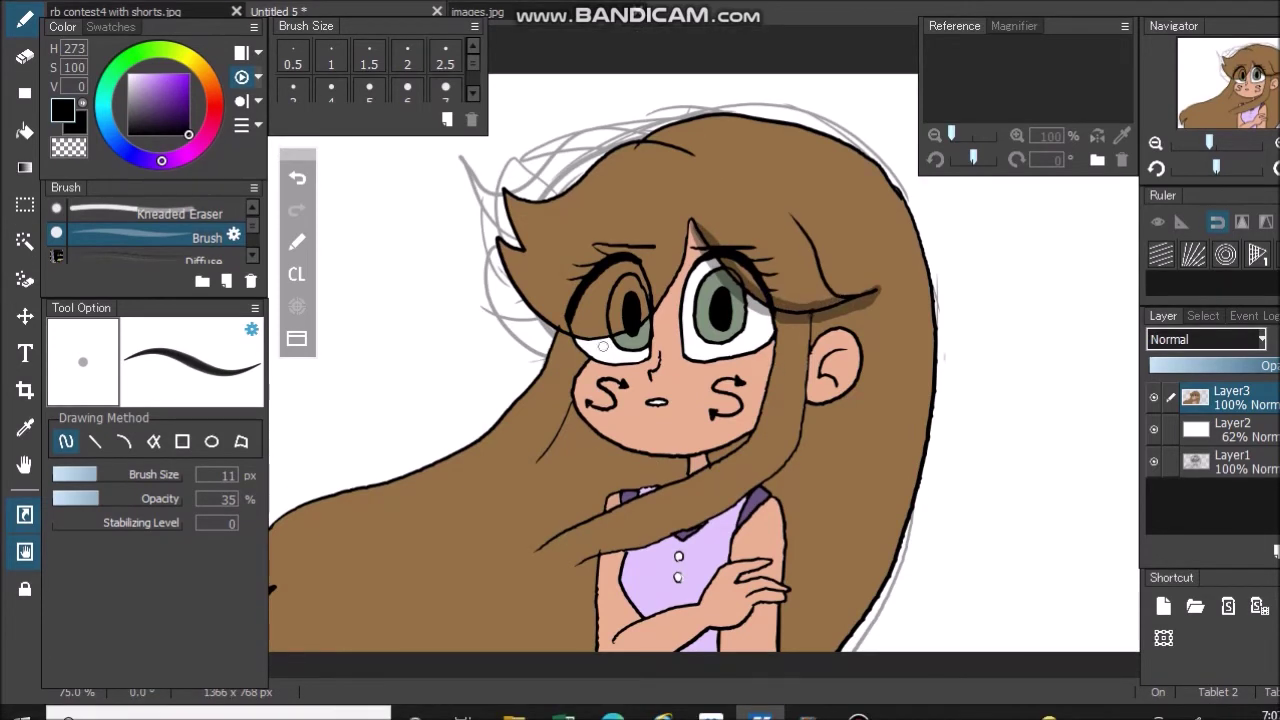
mouse_move(572, 424)
left_mouse_down()
mouse_move(617, 449)
mouse_move(680, 463)
mouse_move(681, 476)
mouse_move(683, 462)
mouse_move(741, 442)
left_mouse_up()
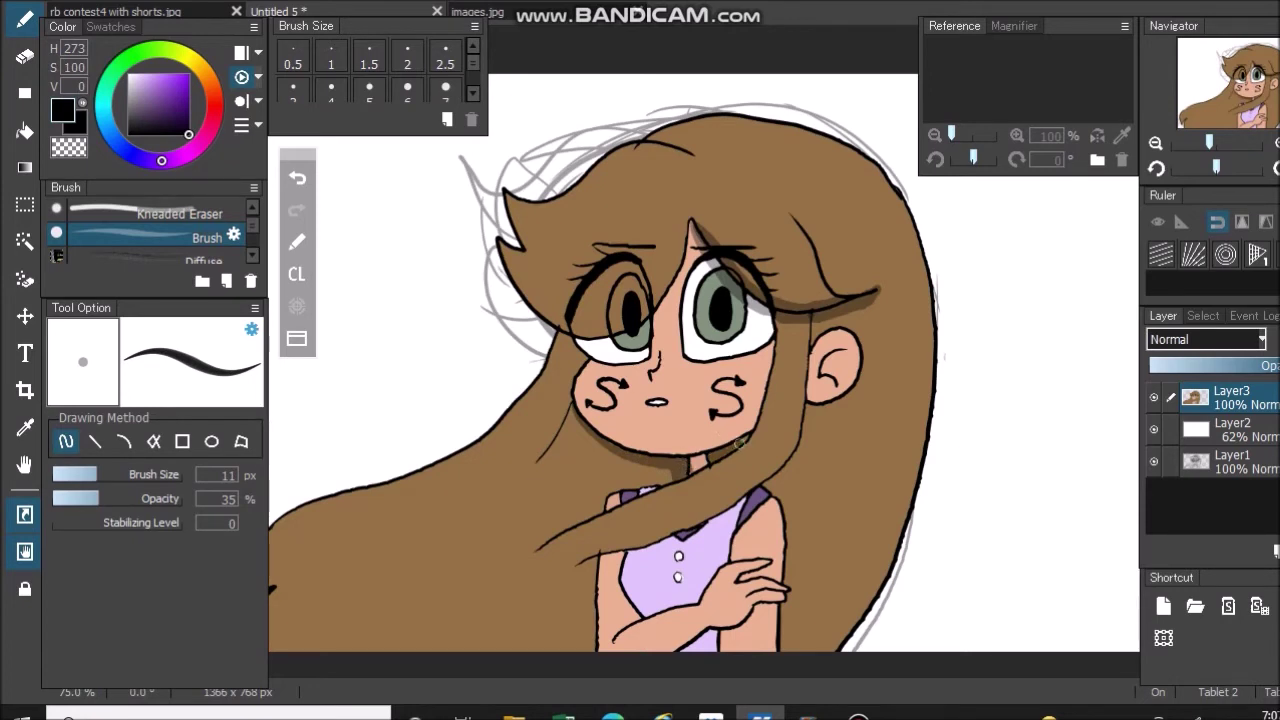
mouse_move(810, 348)
left_mouse_down()
mouse_move(810, 396)
mouse_move(813, 346)
mouse_move(812, 398)
mouse_move(833, 399)
mouse_move(811, 394)
mouse_move(837, 395)
mouse_move(831, 359)
mouse_move(843, 351)
mouse_move(693, 481)
mouse_move(573, 543)
mouse_move(726, 474)
left_mouse_up()
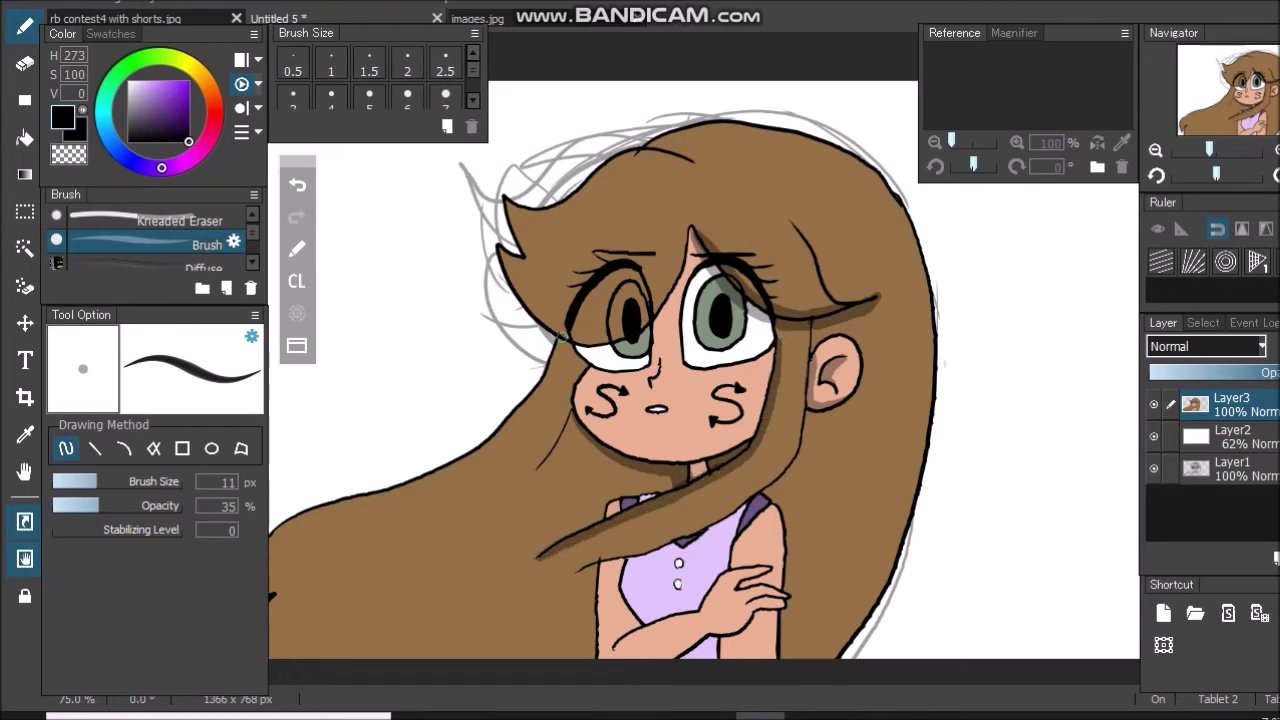
Shade along the left part of the fringe and its outer tips, undoing the extra stroke near the eyebrow.
mouse_move(562, 337)
left_mouse_down()
mouse_move(574, 352)
mouse_move(636, 340)
mouse_move(660, 322)
mouse_move(690, 246)
left_mouse_up()
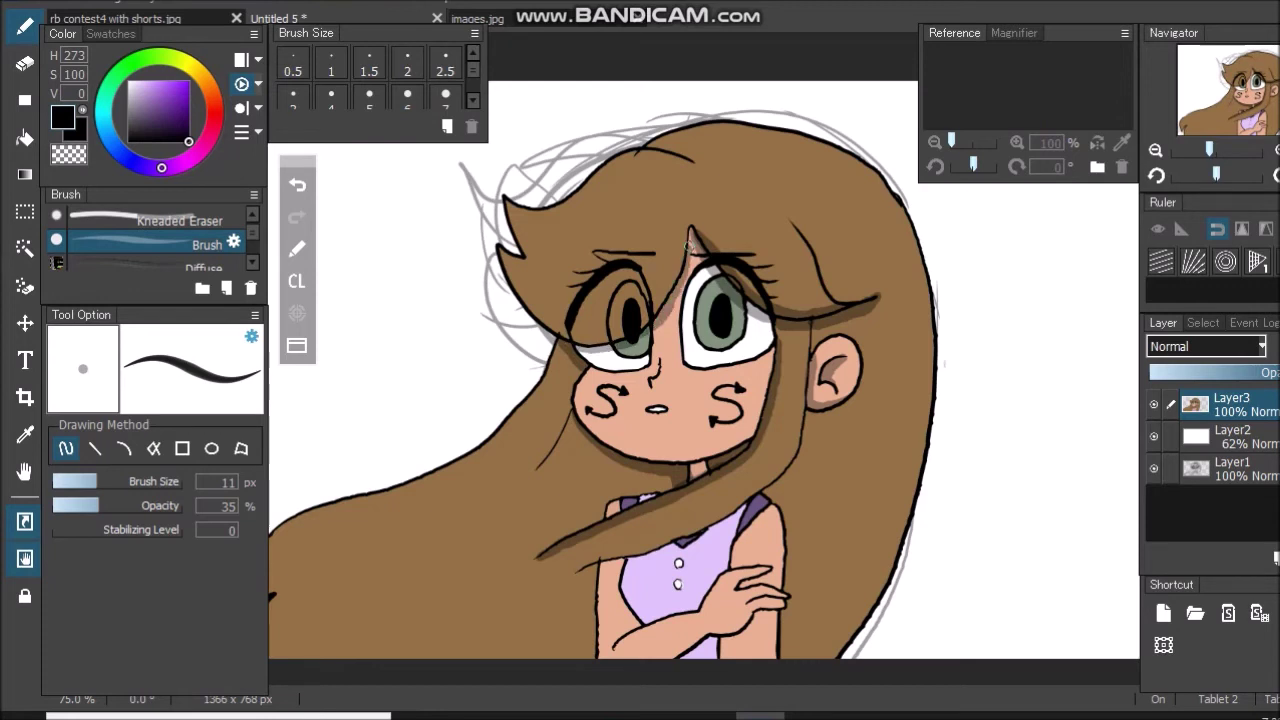
left_click_drag(597, 254, 656, 260)
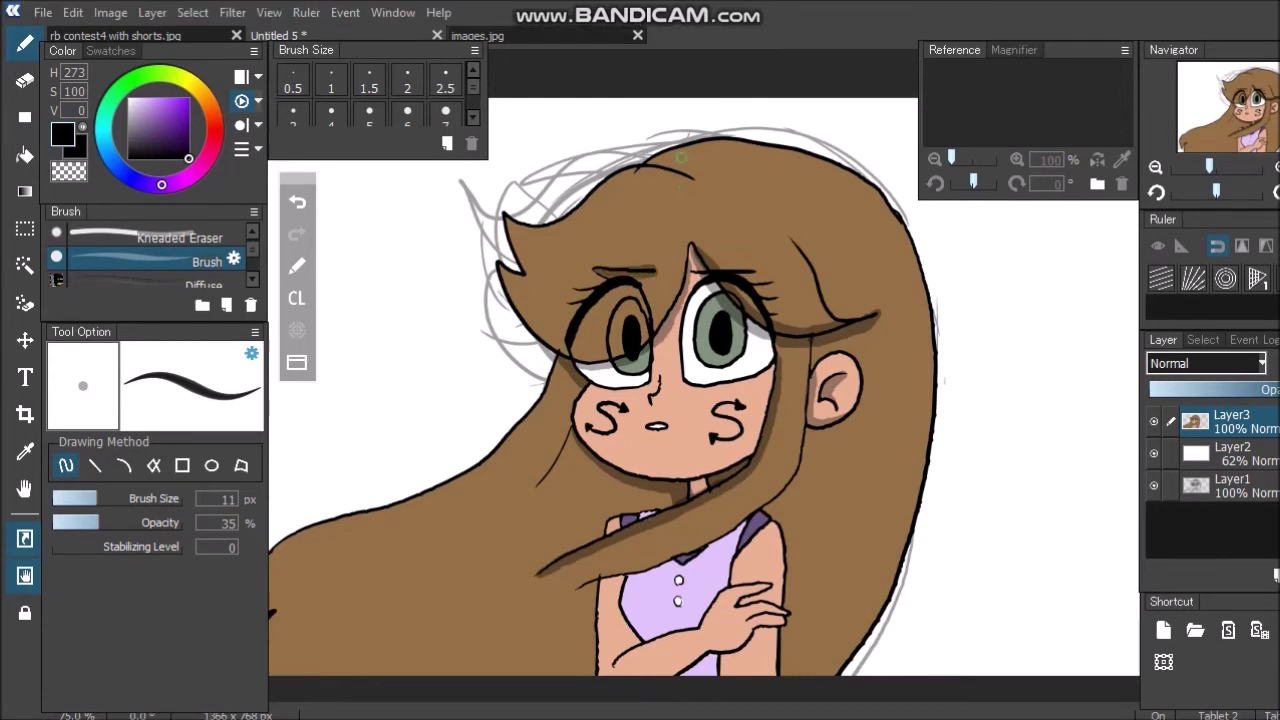
left_click(297, 201)
mouse_move(502, 268)
left_mouse_down()
mouse_move(552, 347)
mouse_move(583, 356)
left_mouse_up()
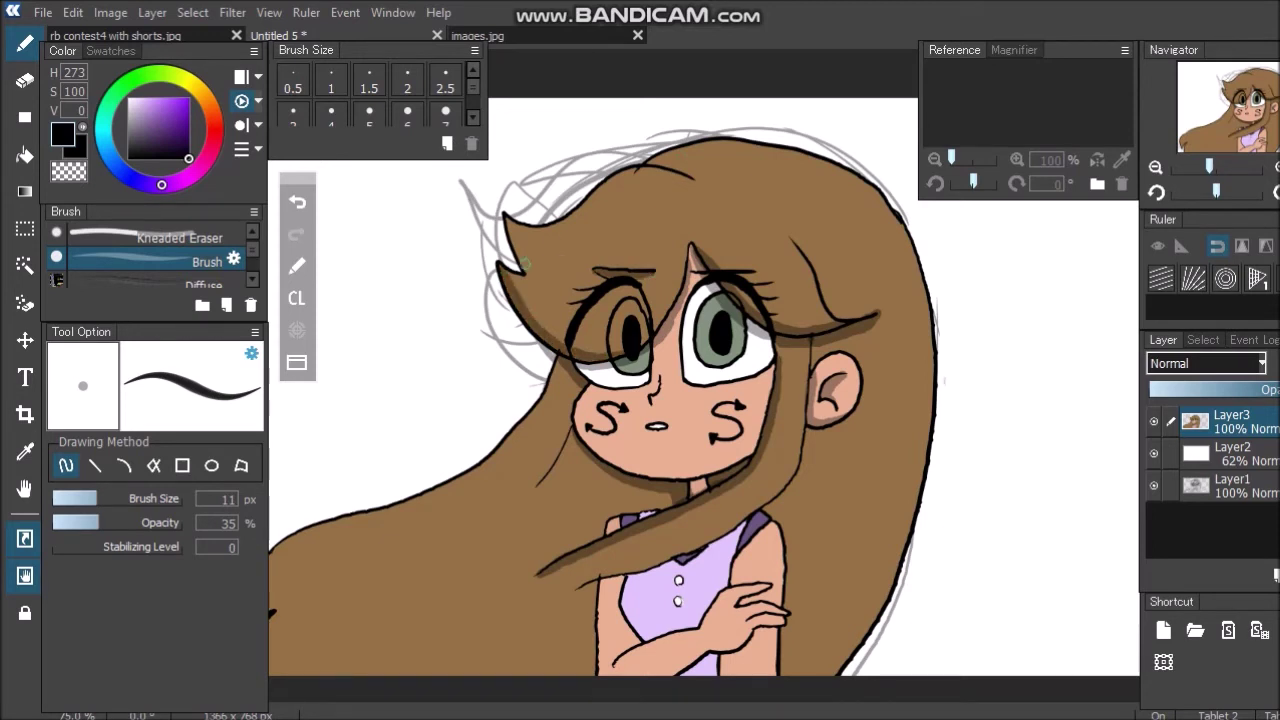
Try shading the hair around the parting on top of the head.
left_click_drag(648, 166, 688, 174)
left_click_drag(736, 136, 660, 160)
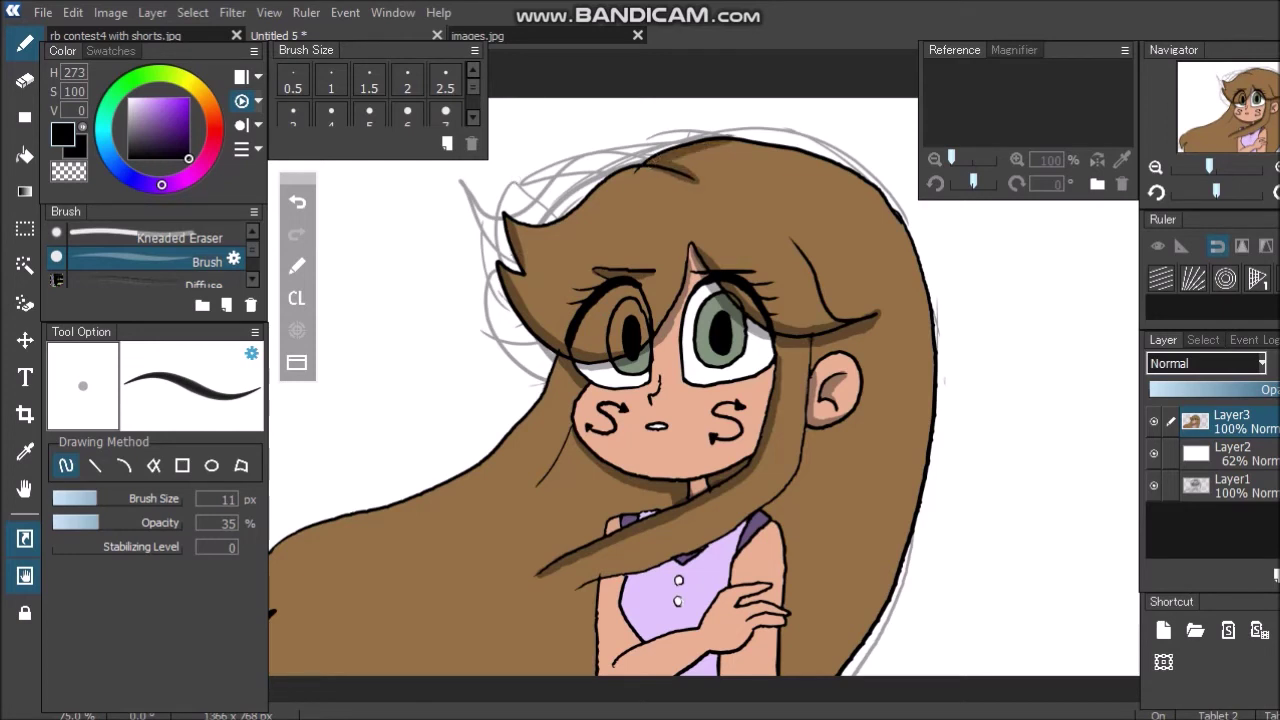
key("ctrl+z")
key("ctrl+z")
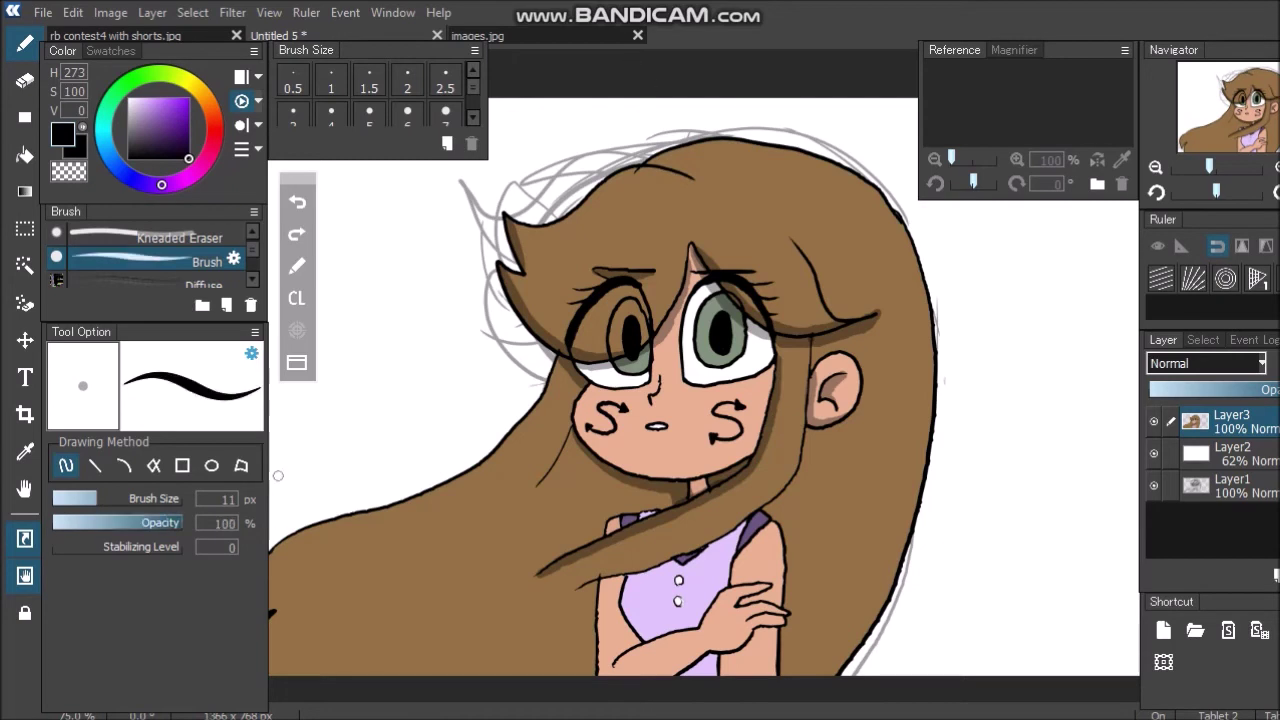
Sample black from the line art, set the brush opacity to 36% and hide the rough sketch on Layer1.
right_click(630, 181)
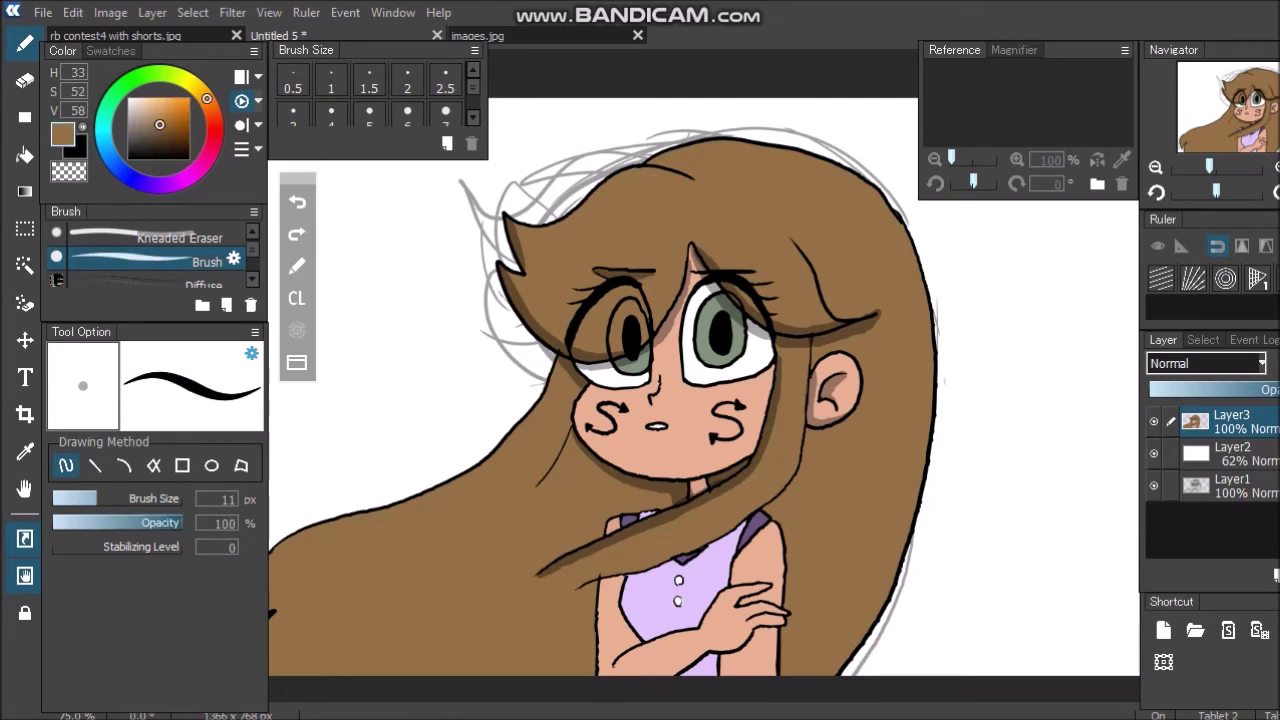
right_click(632, 154)
left_click(99, 523)
left_click(1153, 486)
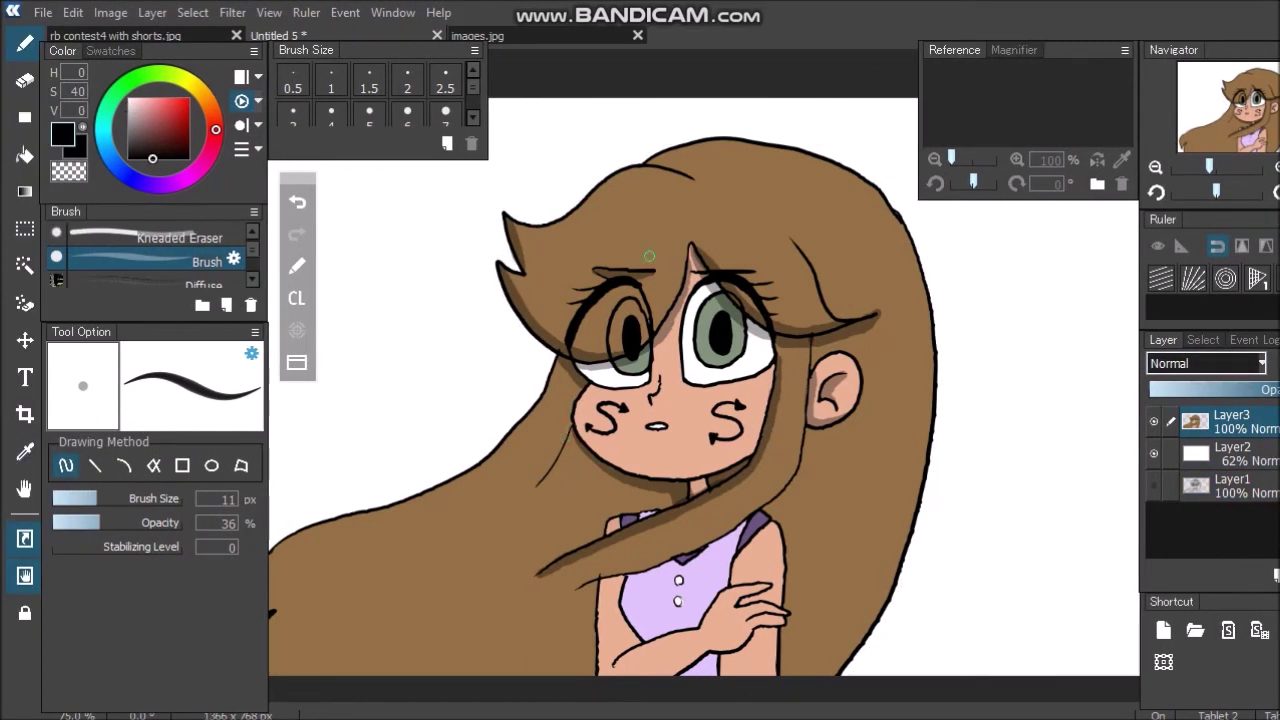
Hide the palettes and paint shadows on the arms and on the blouse around the crossed arm and right edge.
key("Tab")
mouse_move(596, 546)
left_mouse_down()
mouse_move(624, 530)
mouse_move(616, 567)
mouse_move(615, 555)
mouse_move(623, 599)
mouse_move(620, 567)
mouse_move(636, 592)
mouse_move(623, 601)
mouse_move(644, 548)
mouse_move(688, 628)
left_mouse_up()
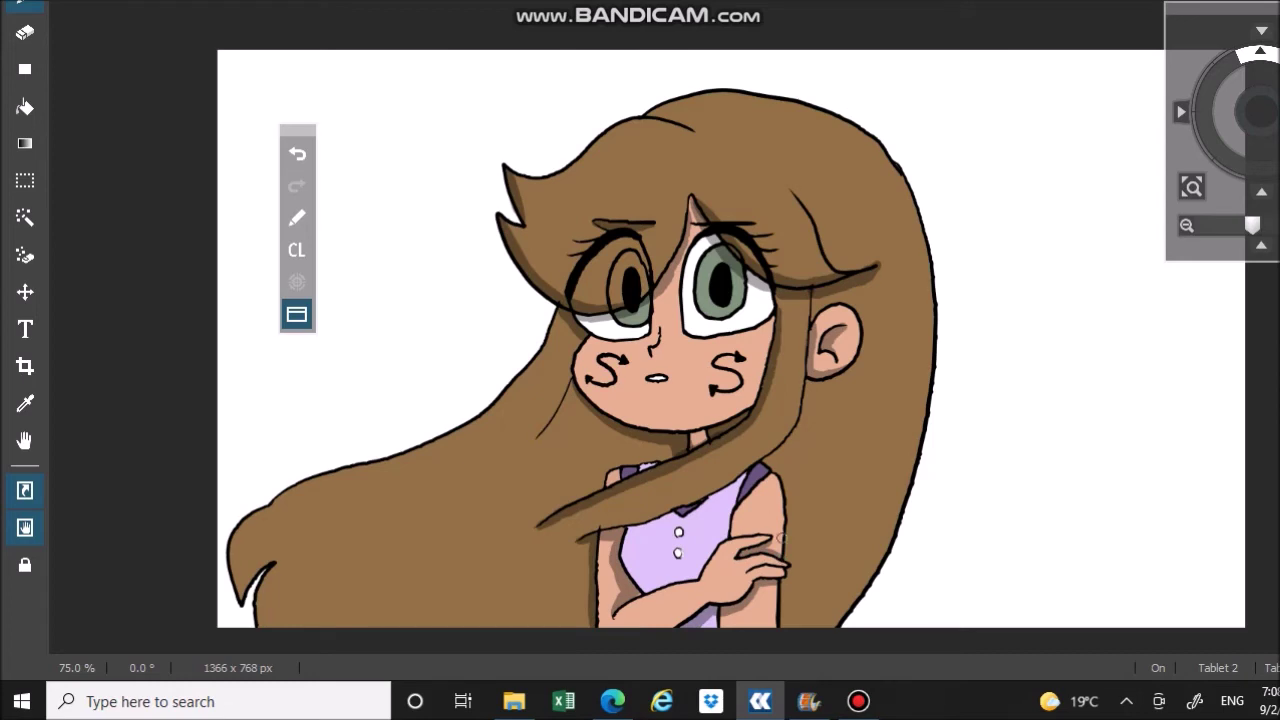
mouse_move(737, 500)
left_mouse_down()
mouse_move(726, 540)
mouse_move(768, 536)
left_mouse_up()
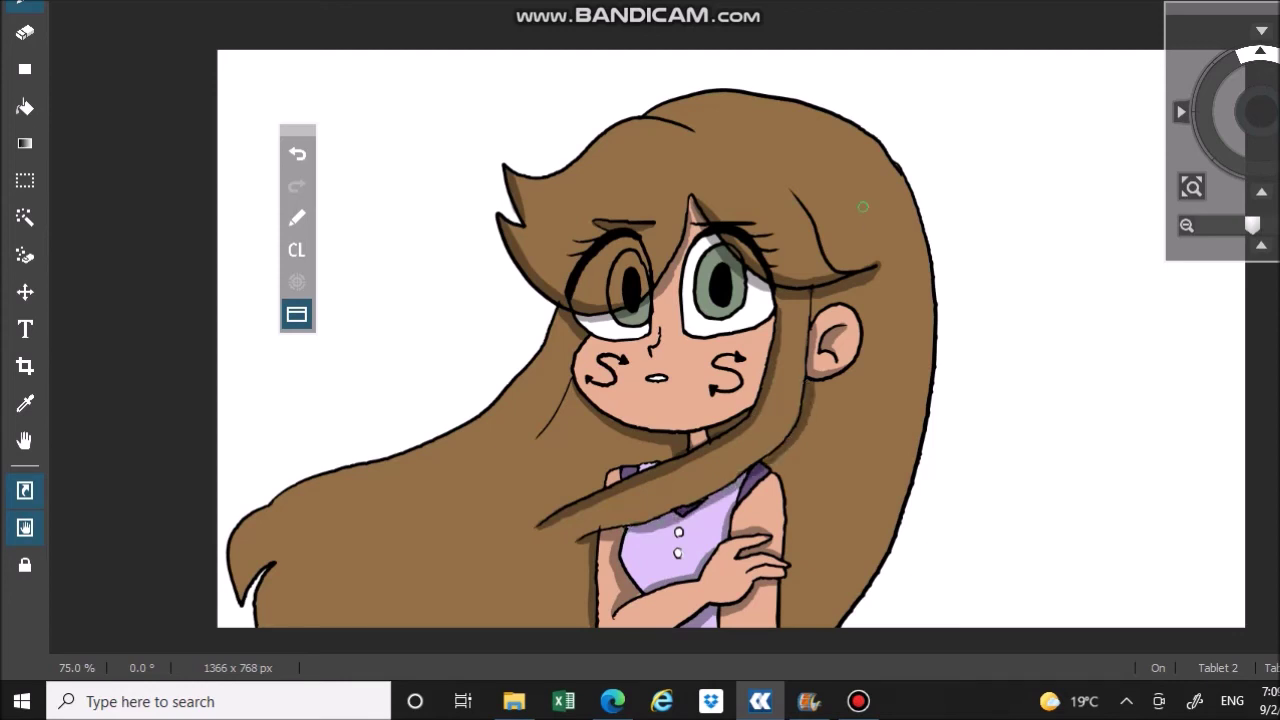
Shade the hair behind the front lock, along the top of the head, at the far-left tips and beside the right arm.
mouse_move(813, 383)
left_mouse_down()
mouse_move(862, 353)
mouse_move(859, 310)
left_mouse_up()
mouse_move(689, 161)
left_mouse_down()
mouse_move(656, 161)
mouse_move(691, 174)
mouse_move(648, 159)
mouse_move(694, 177)
mouse_move(700, 147)
mouse_move(762, 145)
mouse_move(717, 143)
mouse_move(807, 162)
mouse_move(694, 177)
mouse_move(832, 167)
mouse_move(810, 163)
mouse_move(888, 207)
left_mouse_up()
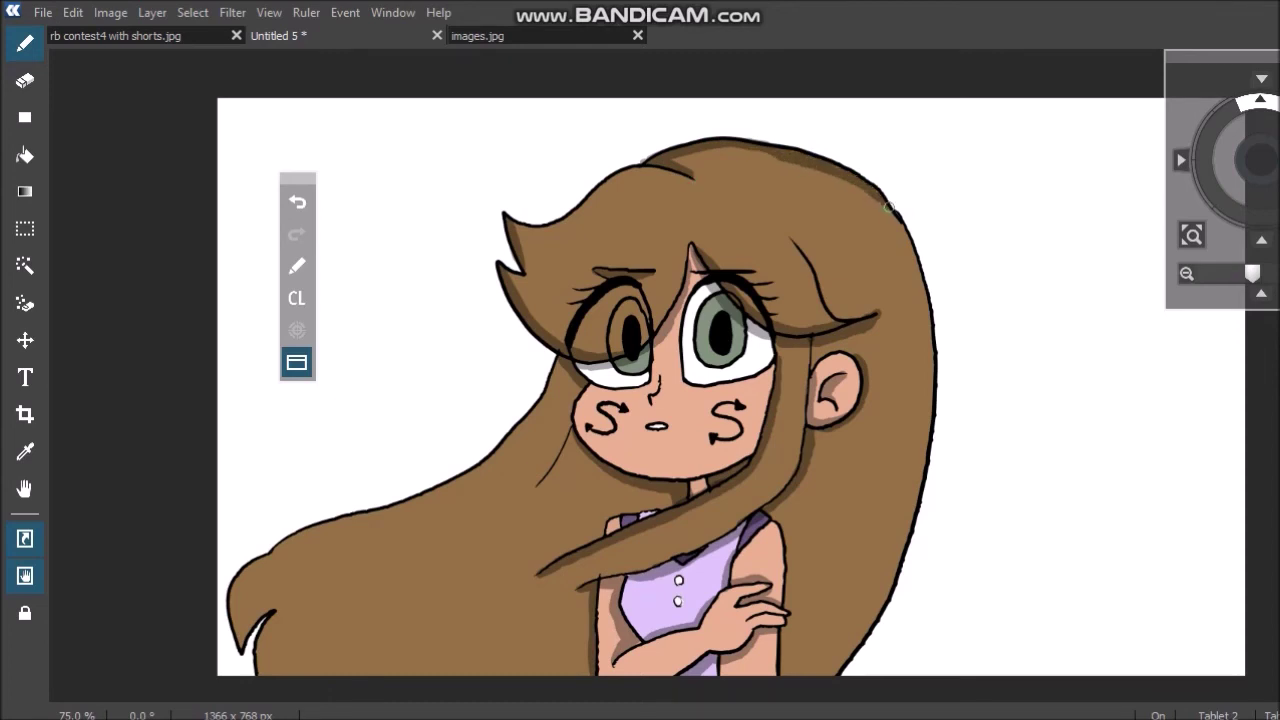
left_click_drag(788, 159, 706, 147)
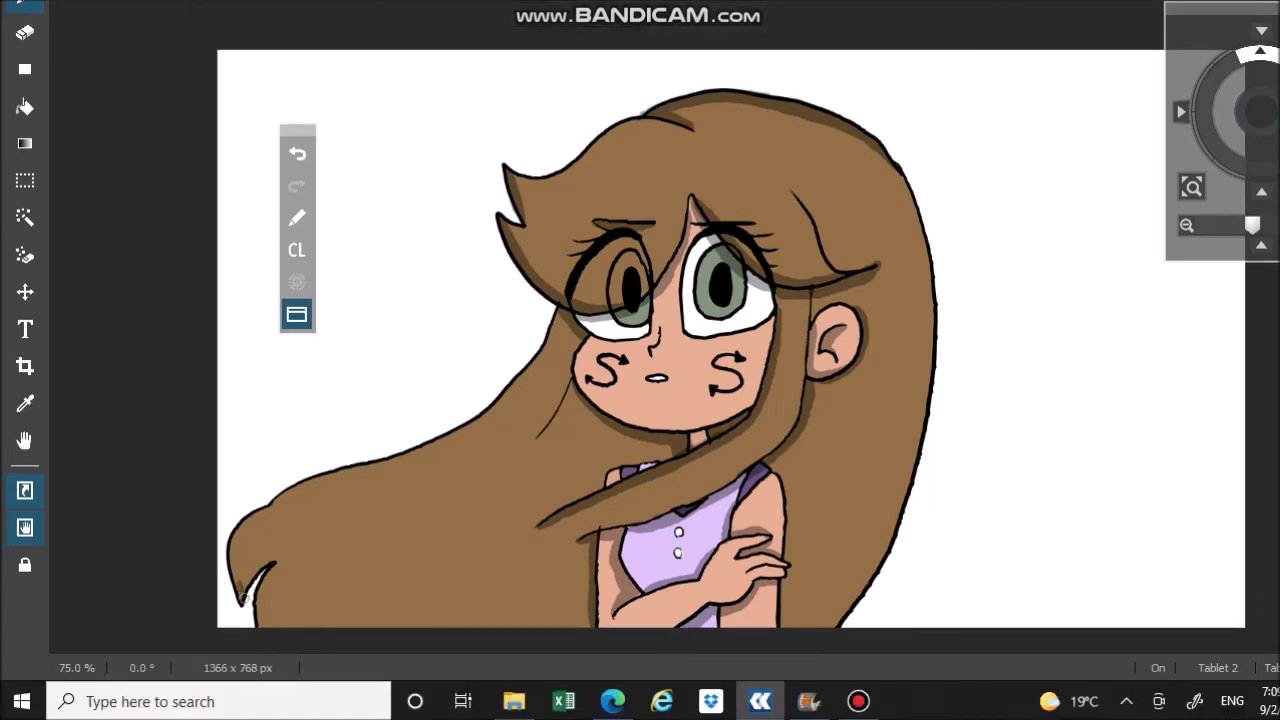
mouse_move(244, 598)
left_mouse_down()
mouse_move(269, 504)
mouse_move(290, 491)
mouse_move(239, 538)
mouse_move(245, 603)
mouse_move(237, 567)
mouse_move(280, 570)
mouse_move(258, 618)
left_mouse_up()
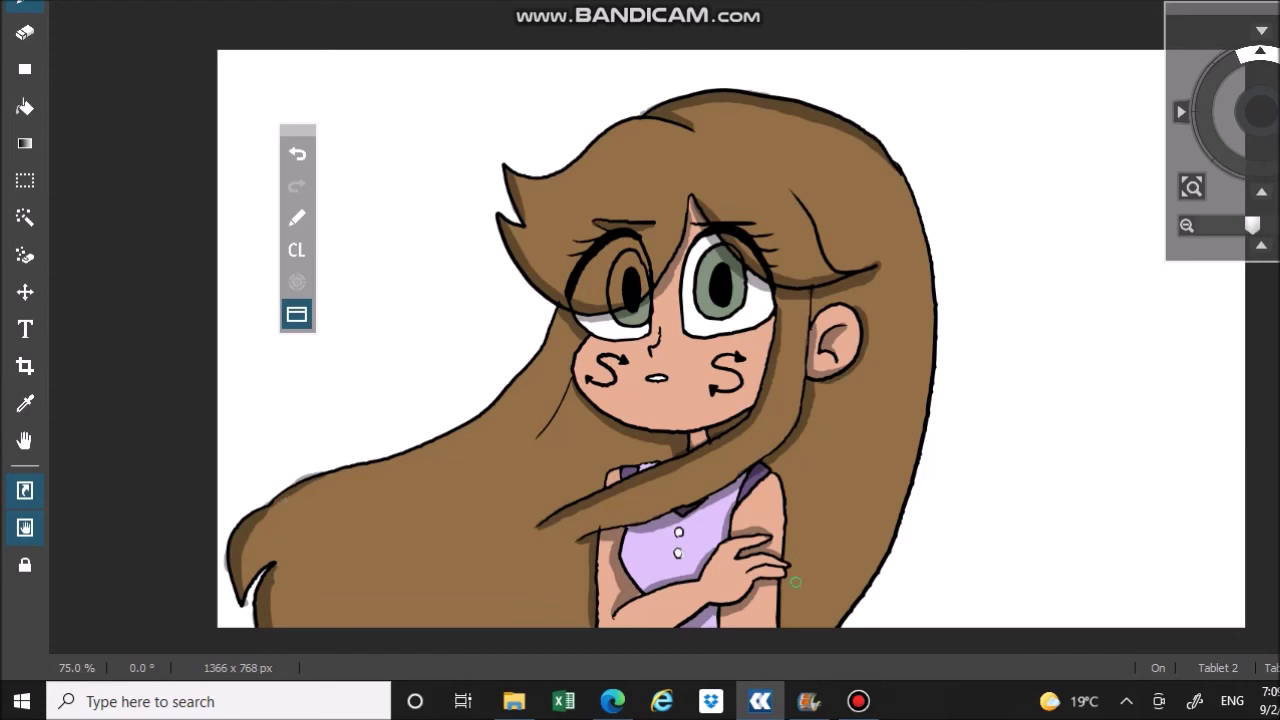
left_click_drag(782, 484, 788, 650)
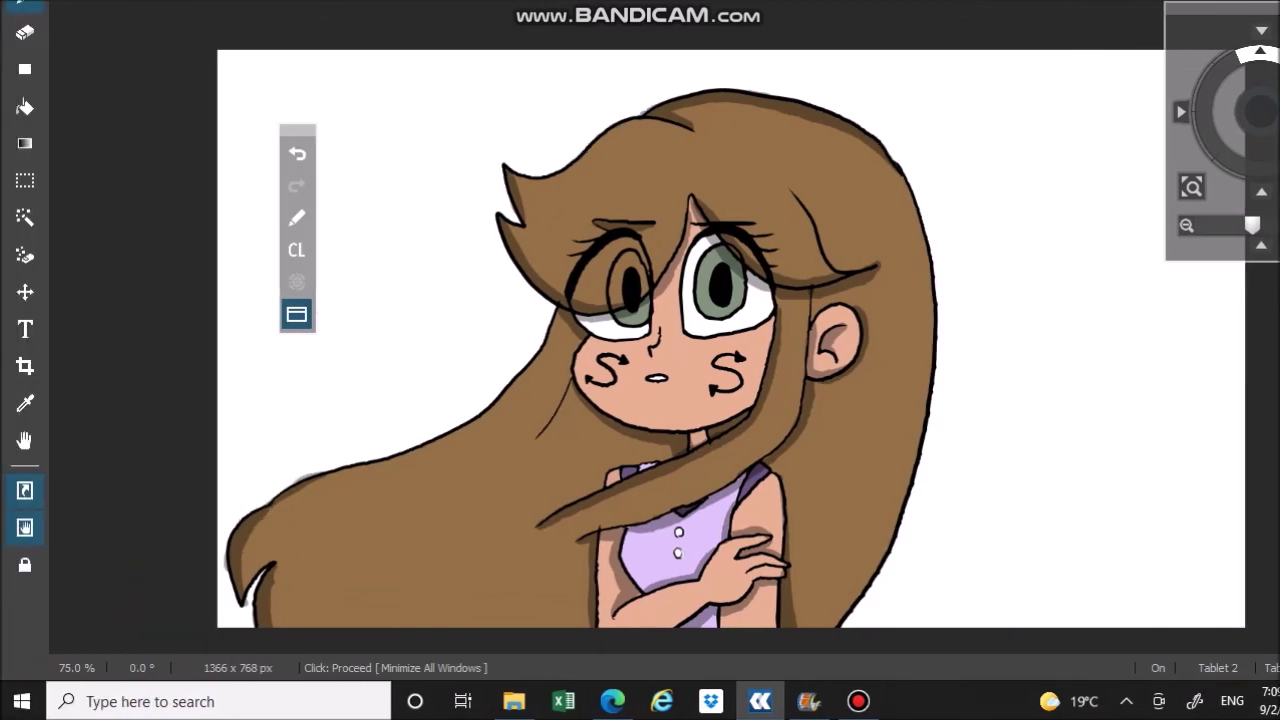
Set the brush opacity to 100% and handwrite the artist's signature with the year 2021 in black in the canvas's lower-right corner.
left_click(210, 314)
mouse_move(1172, 106)
left_mouse_down()
mouse_move(1185, 102)
mouse_move(1170, 106)
left_mouse_up()
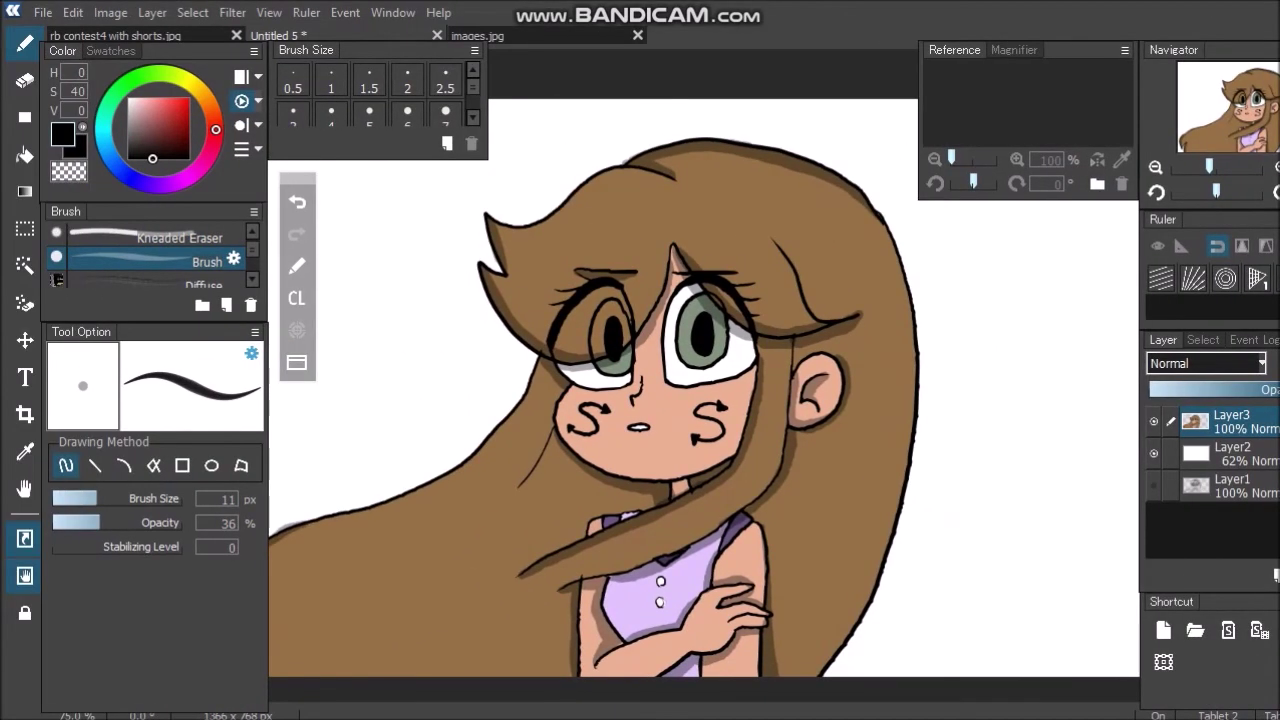
left_click_drag(82, 523, 100, 523)
left_click(415, 36)
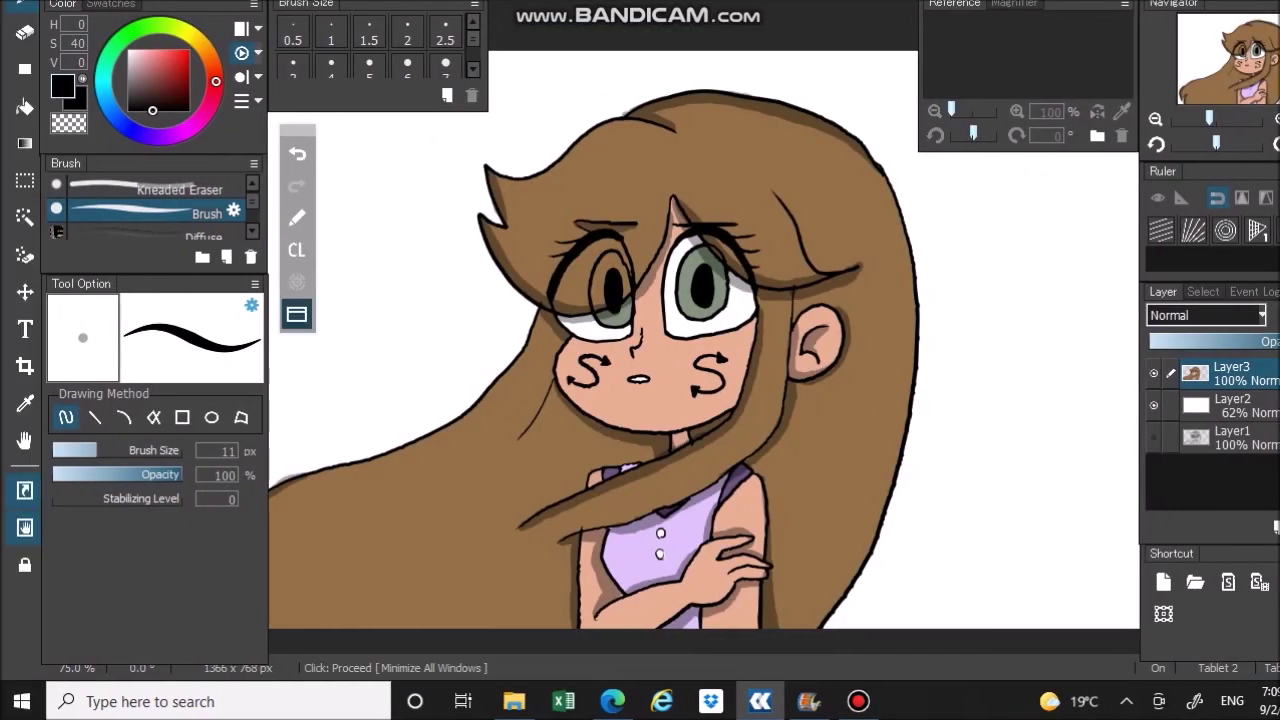
left_click(260, 314)
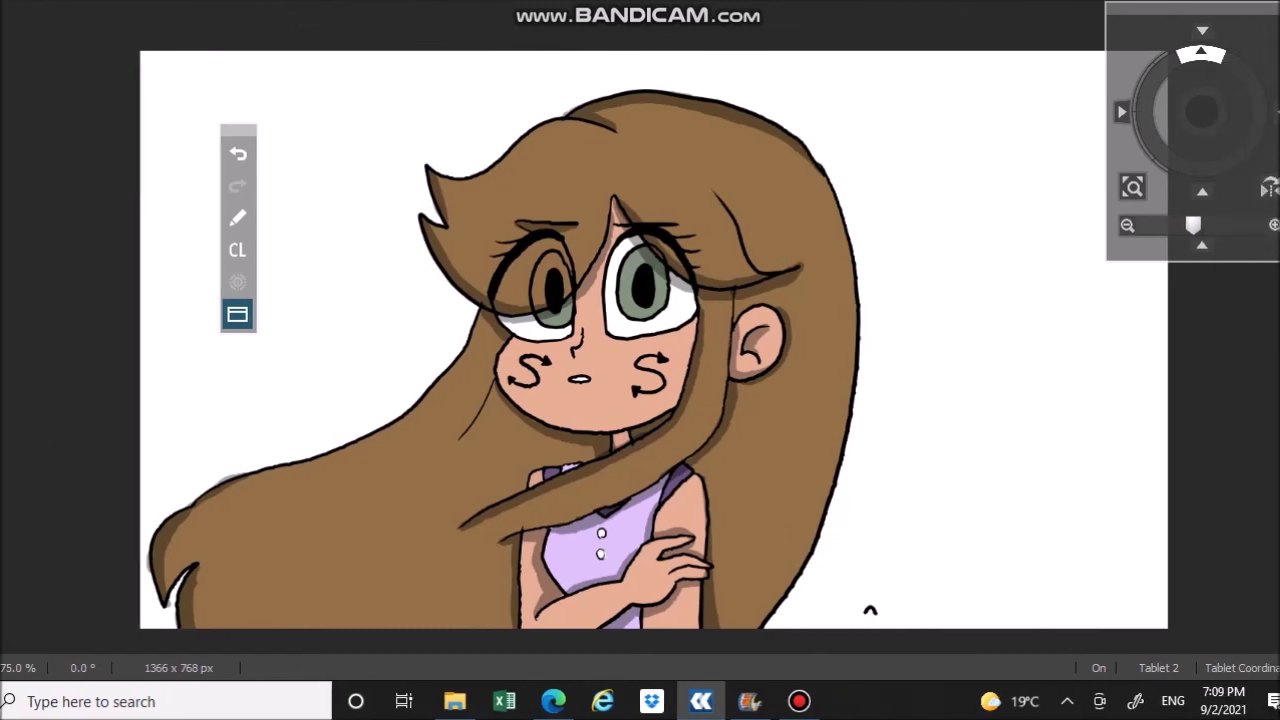
mouse_move(874, 611)
left_mouse_down()
mouse_move(982, 617)
mouse_move(976, 628)
mouse_move(1064, 606)
mouse_move(1080, 621)
mouse_move(1087, 593)
mouse_move(1116, 619)
left_mouse_up()
left_click_drag(1120, 607, 1132, 611)
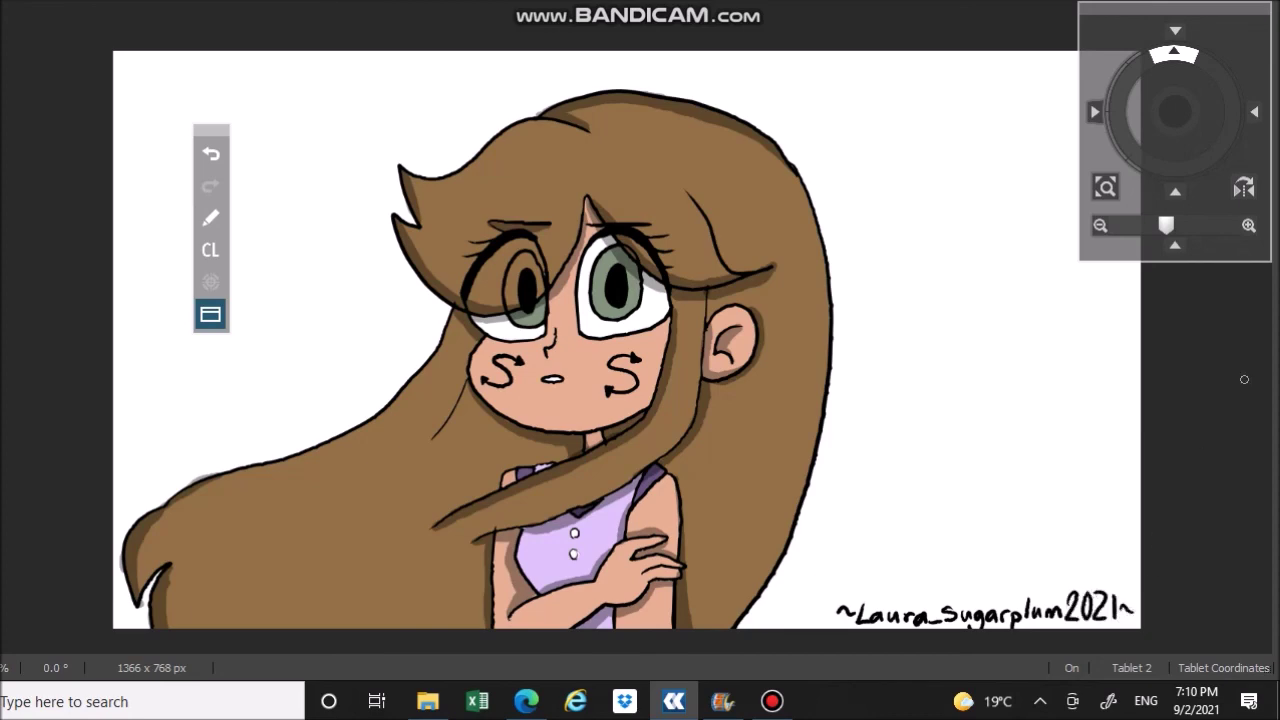